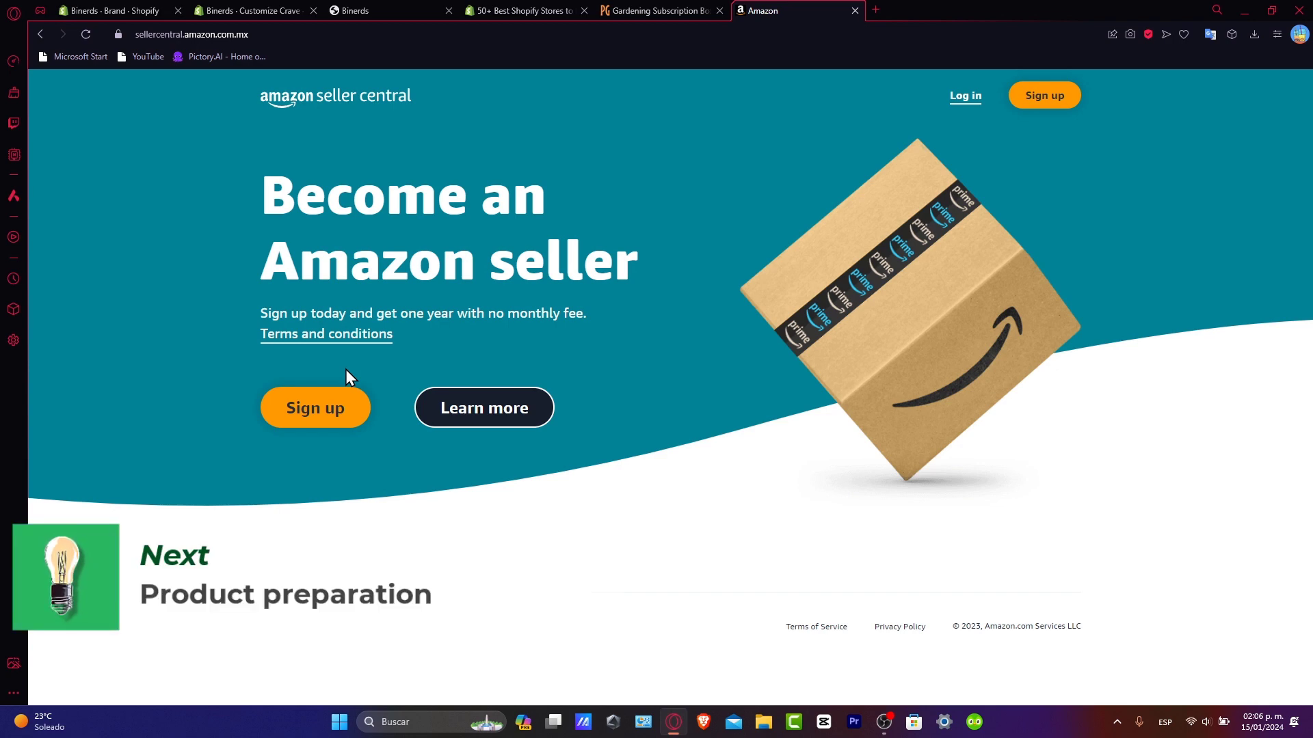
Leave the theme editor and store settings for the Shopify Home dashboard
click(240, 10)
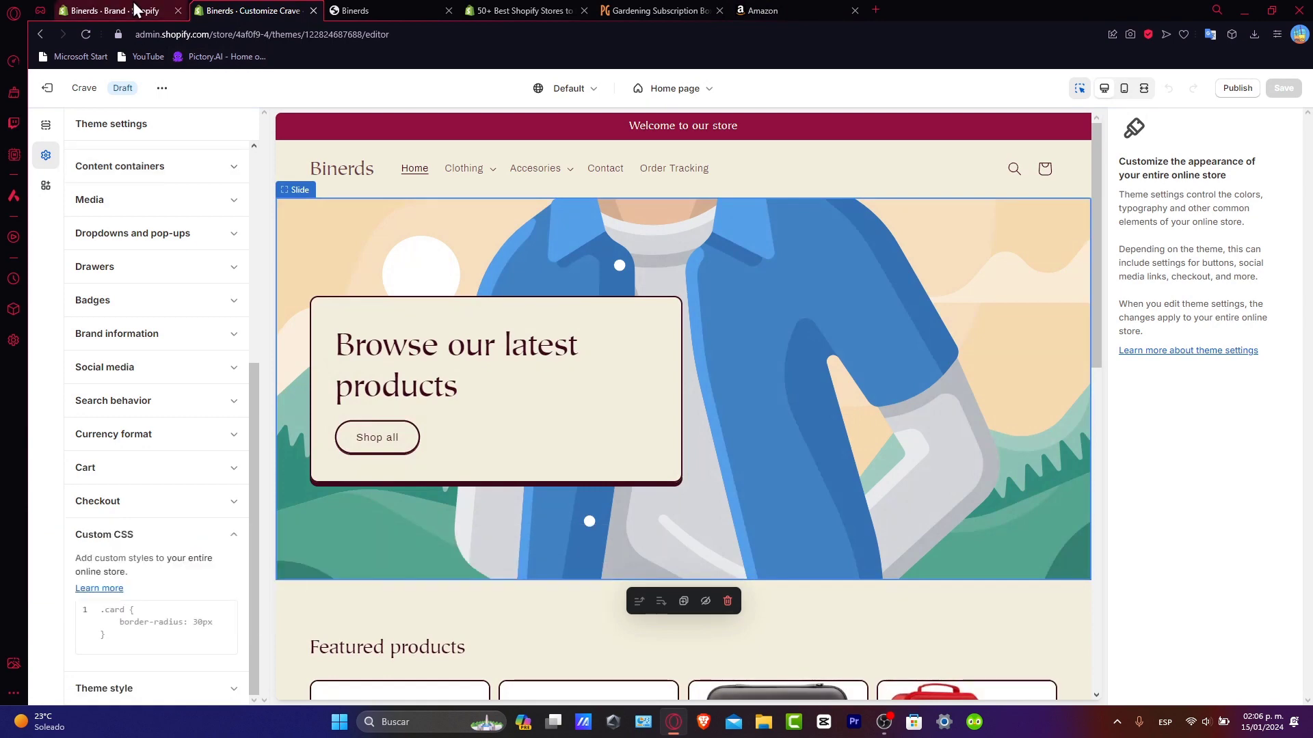
click(109, 10)
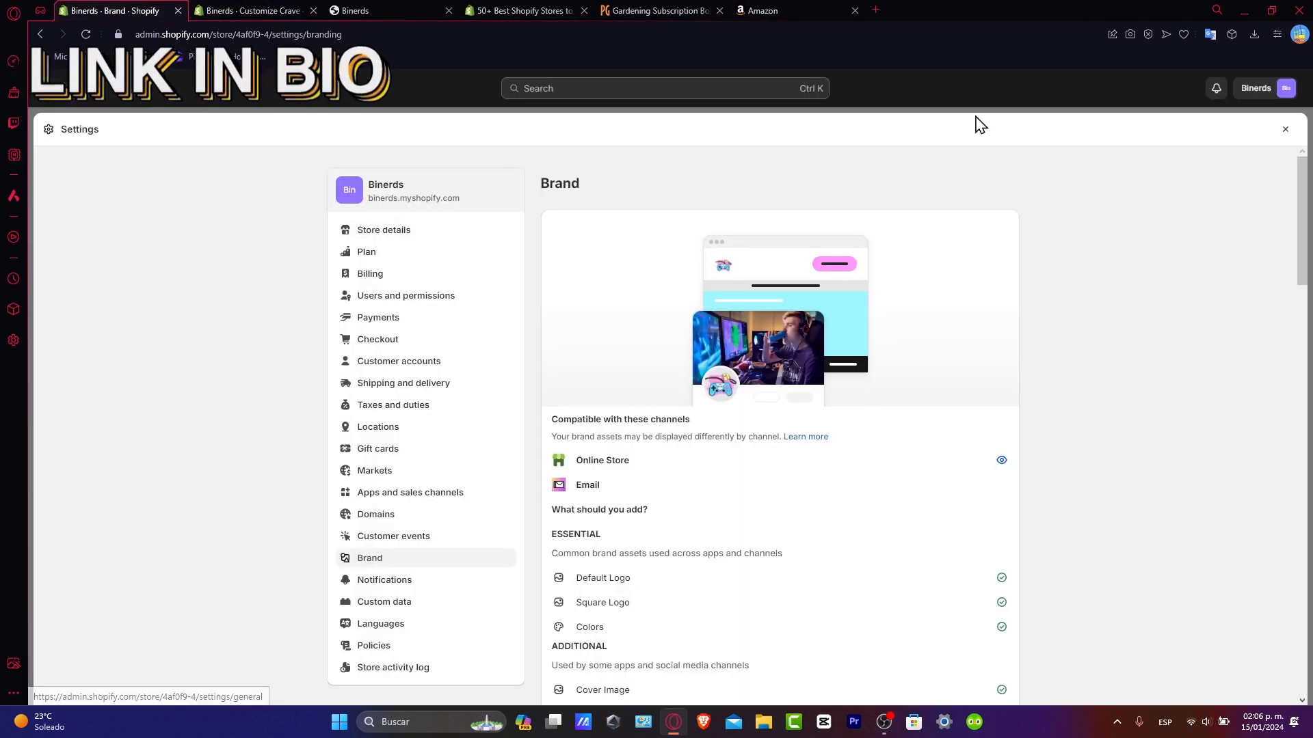
click(1285, 130)
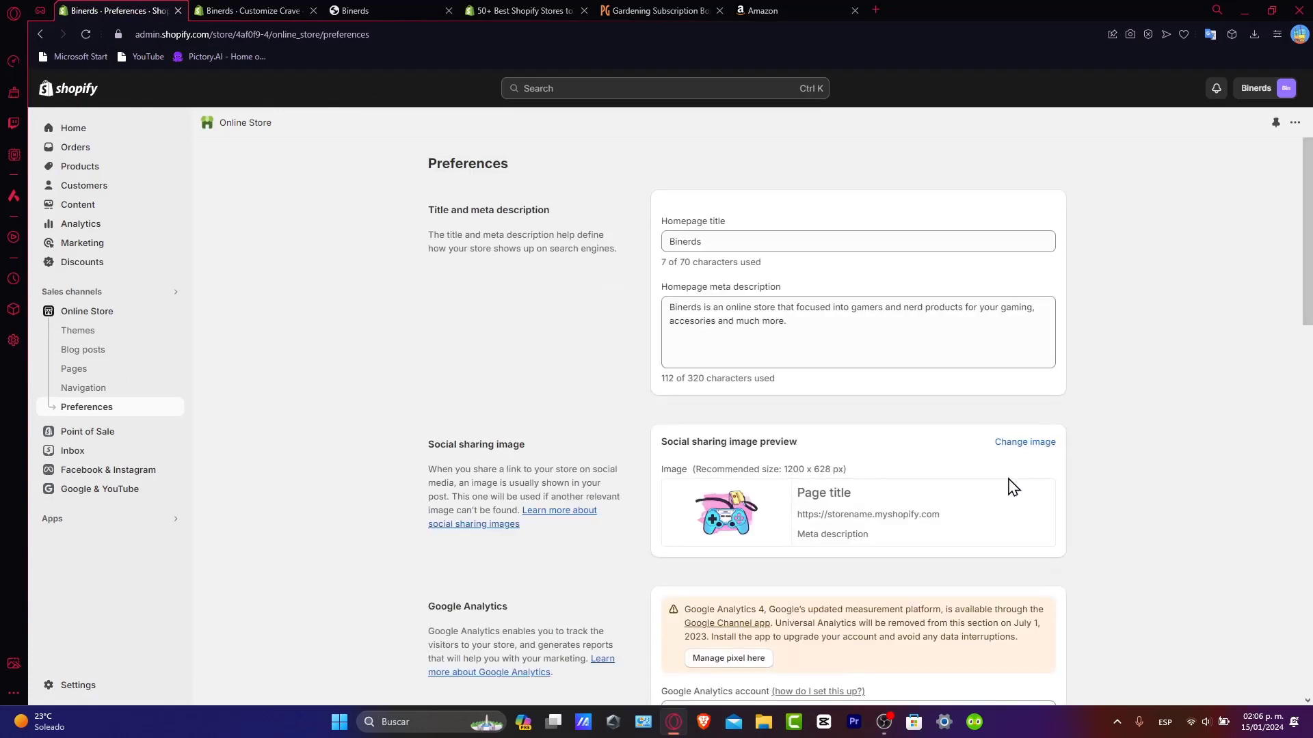
click(101, 135)
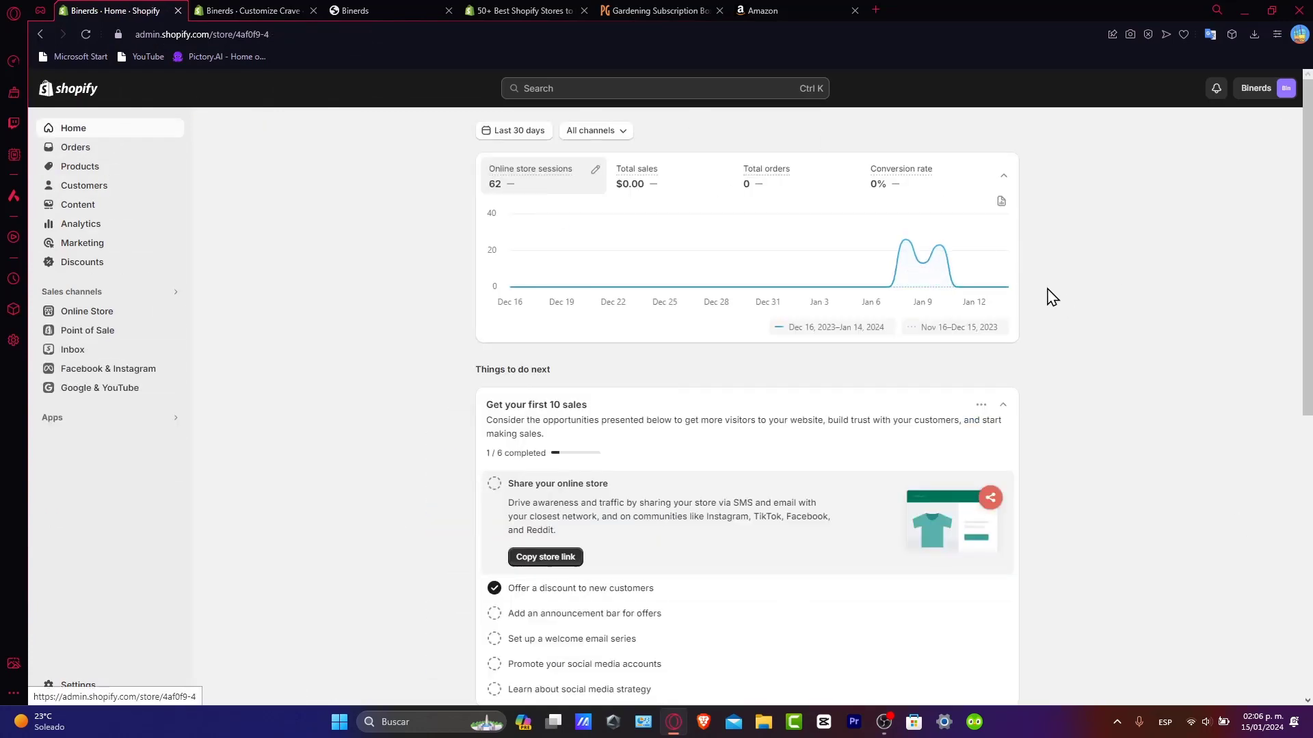
scroll(1057, 315, down, 5)
scroll(1080, 449, up, 5)
Go to the Products list and open the Adult Life Unisex Heavy Cotton Tee
click(116, 170)
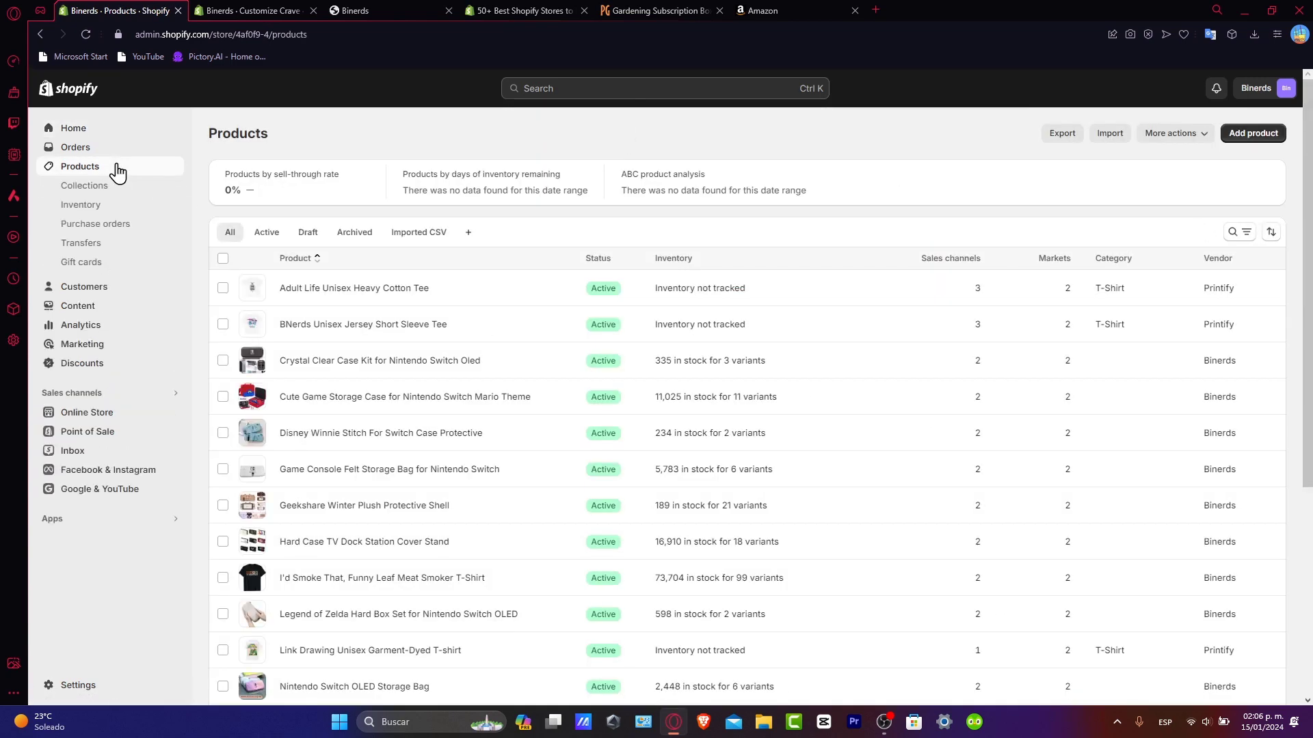
scroll(586, 409, down, 5)
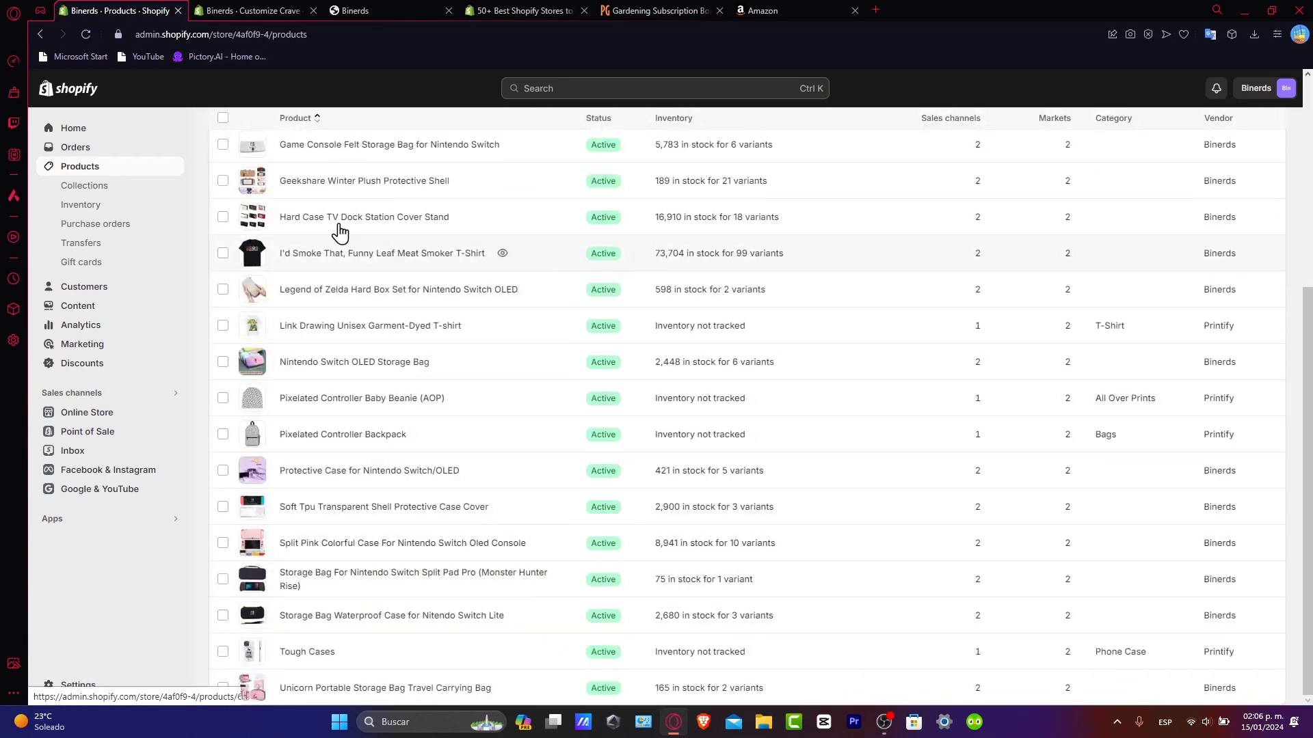
click(760, 11)
click(116, 10)
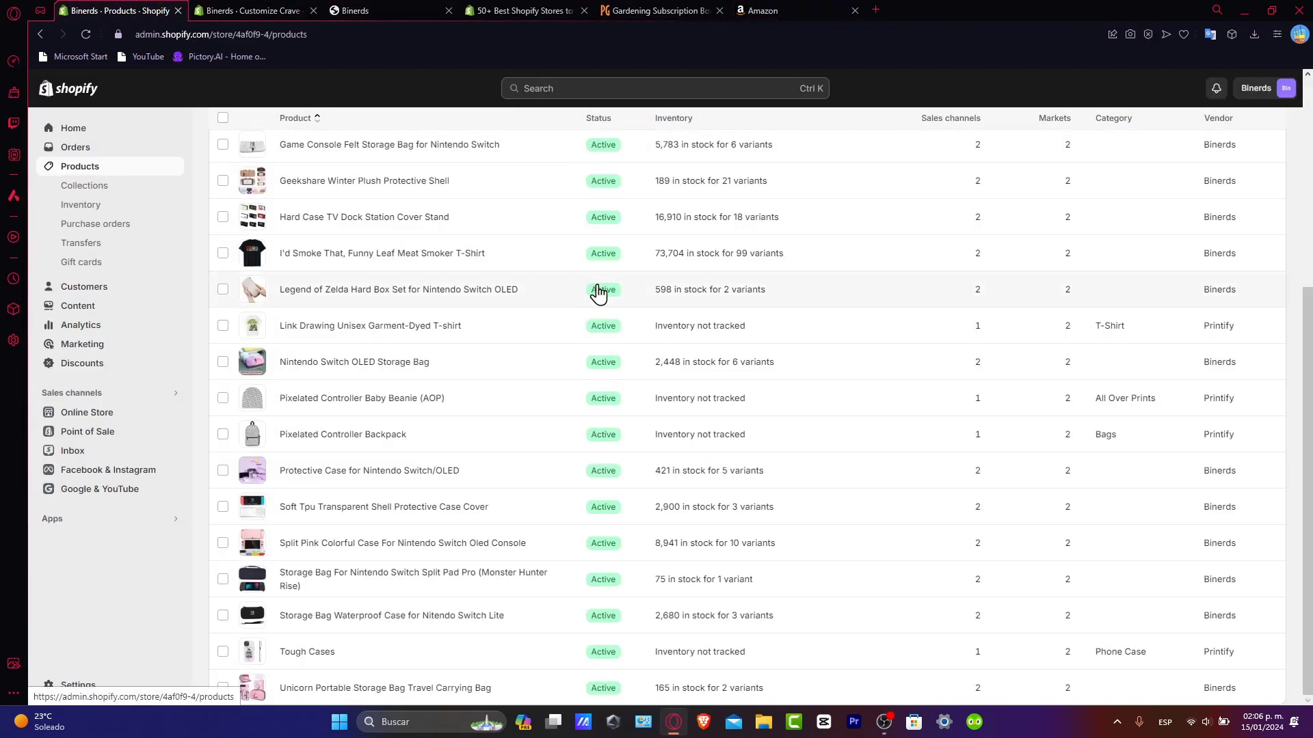
scroll(600, 304, up, 5)
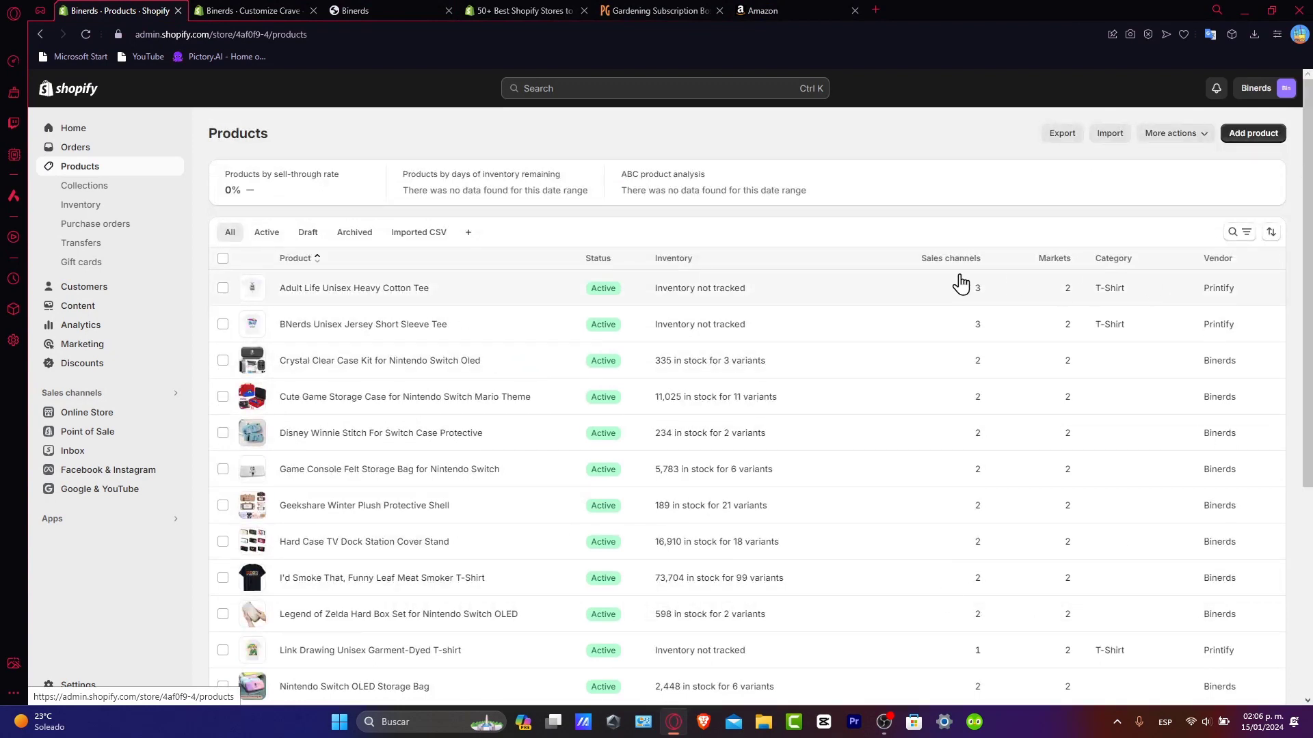
click(386, 296)
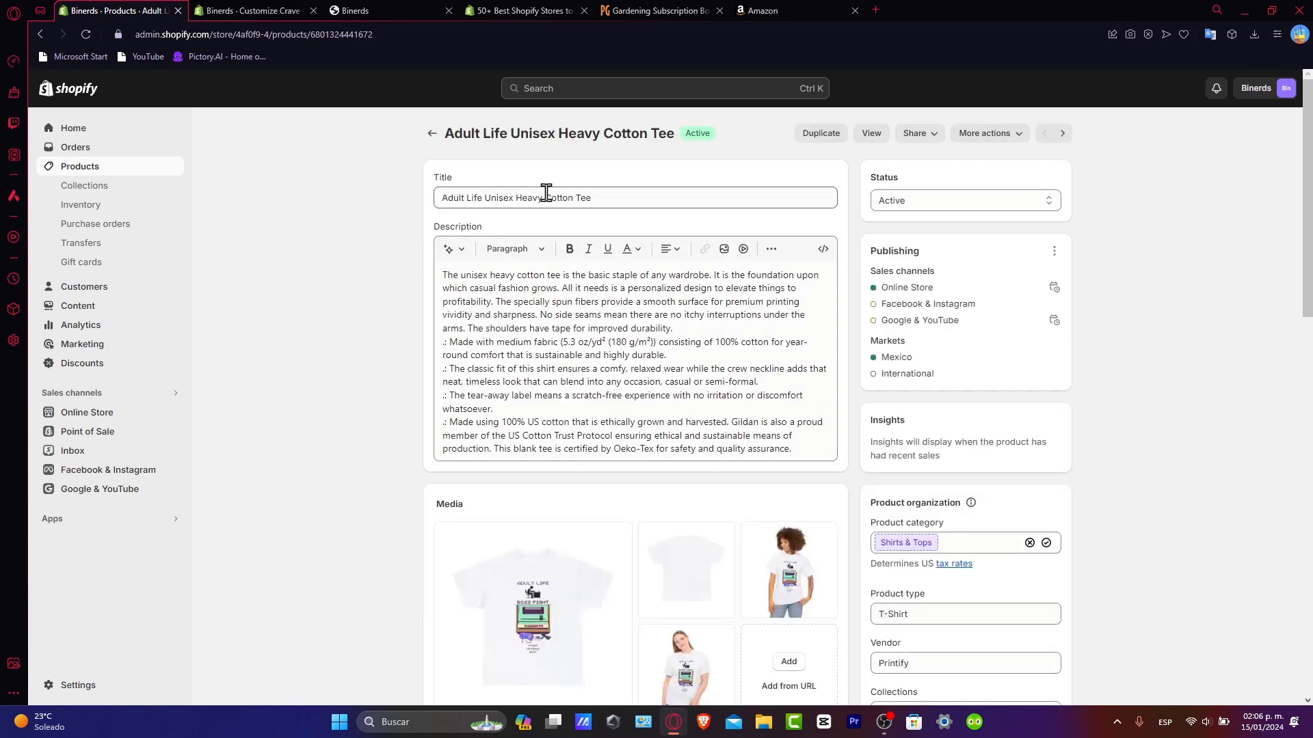
Inspect the tee's title and description, scrolling through the product sections
triple_click(546, 193)
click(529, 302)
double_click(529, 301)
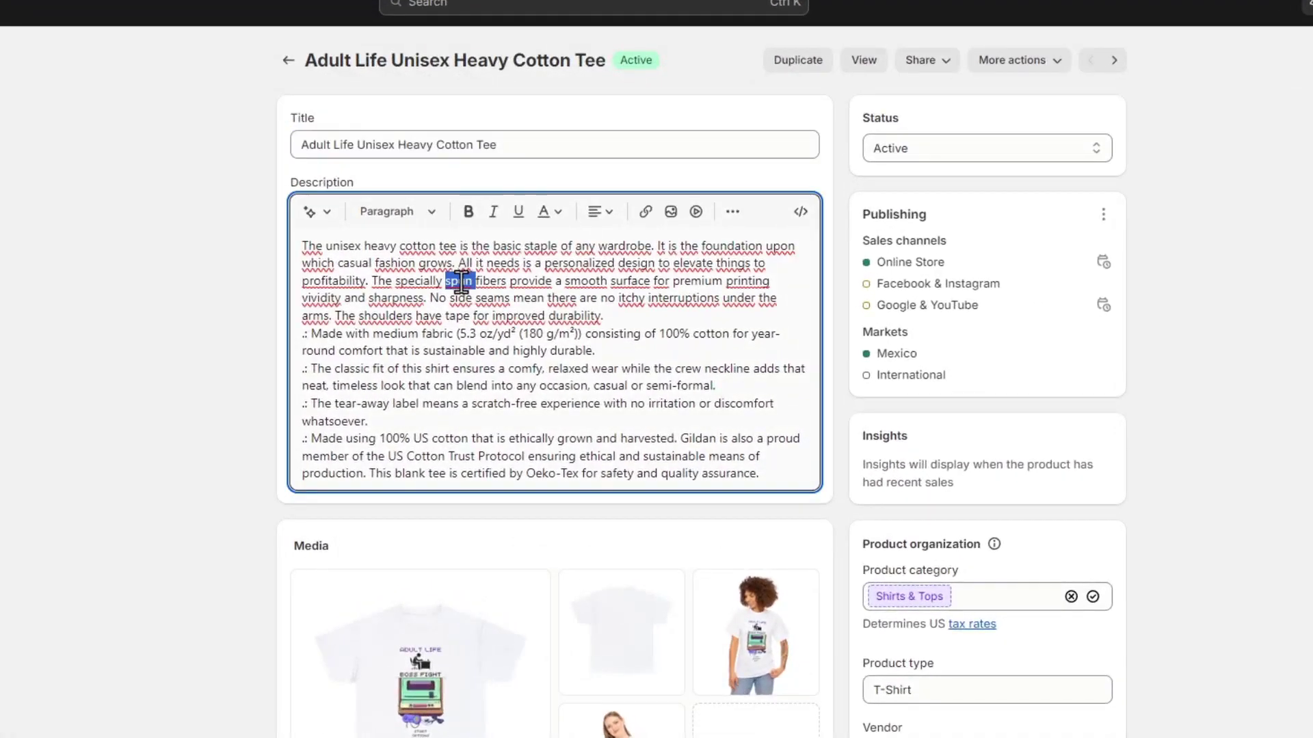
scroll(461, 280, down, 4)
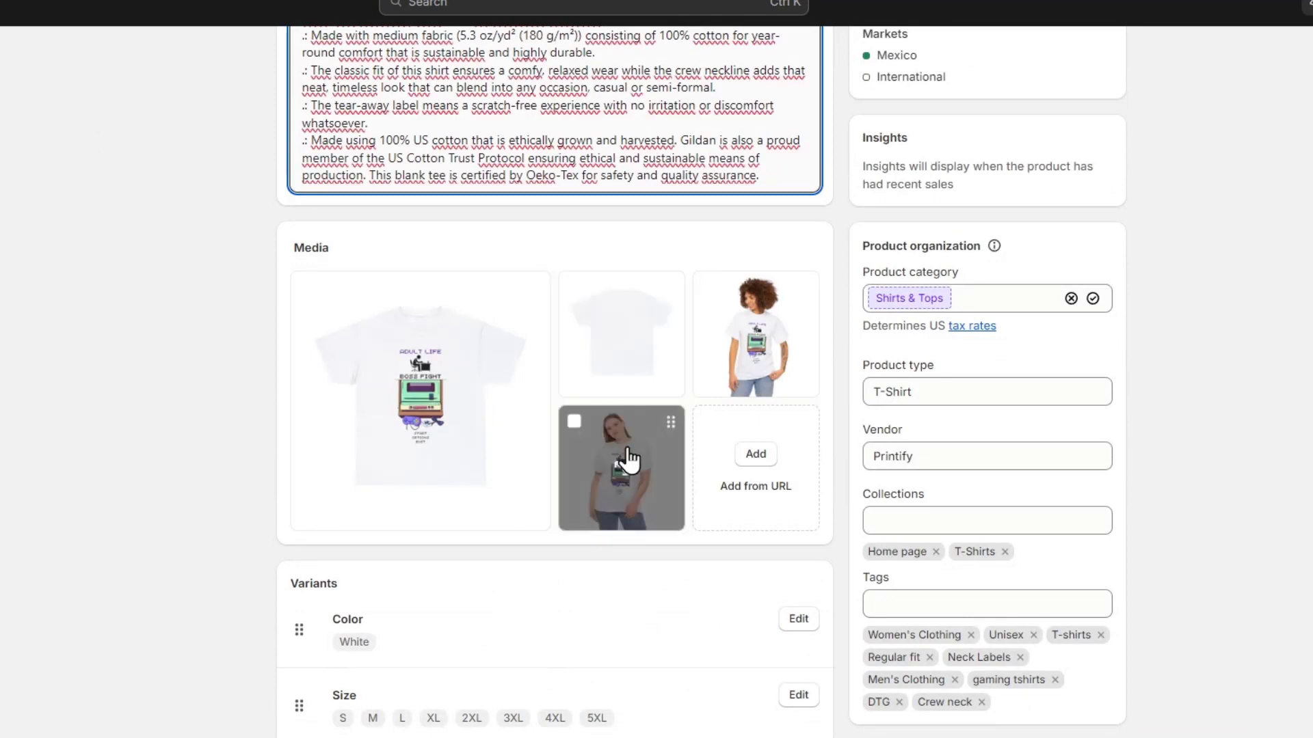
scroll(628, 460, down, 4)
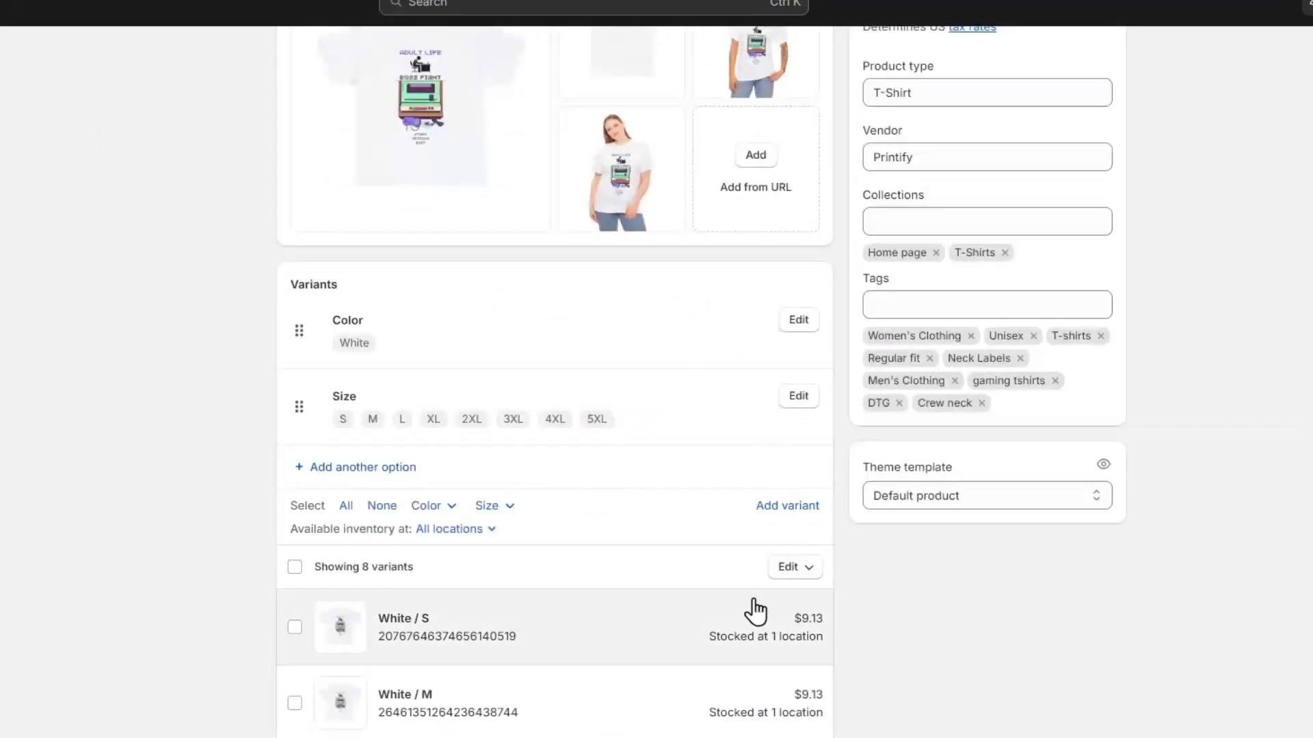
scroll(752, 605, up, 8)
Check the product's more-actions and share options, then return to Products and the Amazon tab
click(1018, 63)
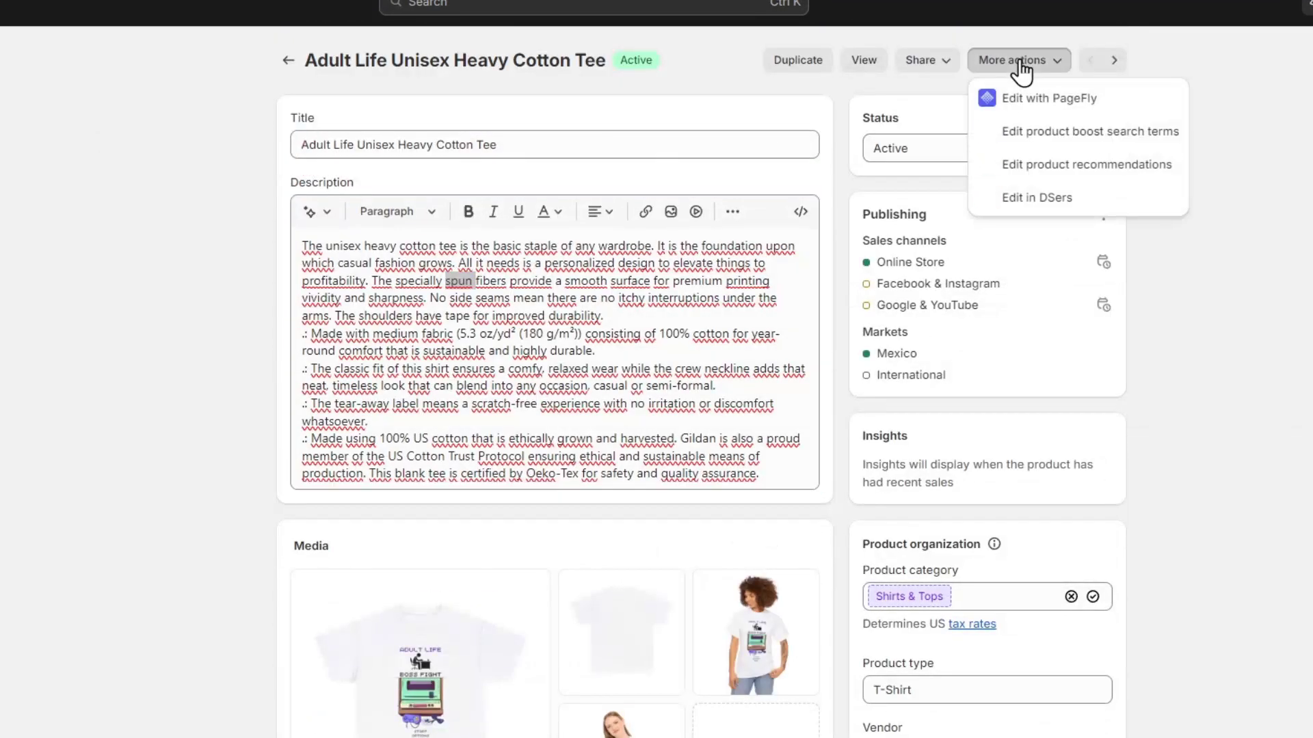
click(933, 67)
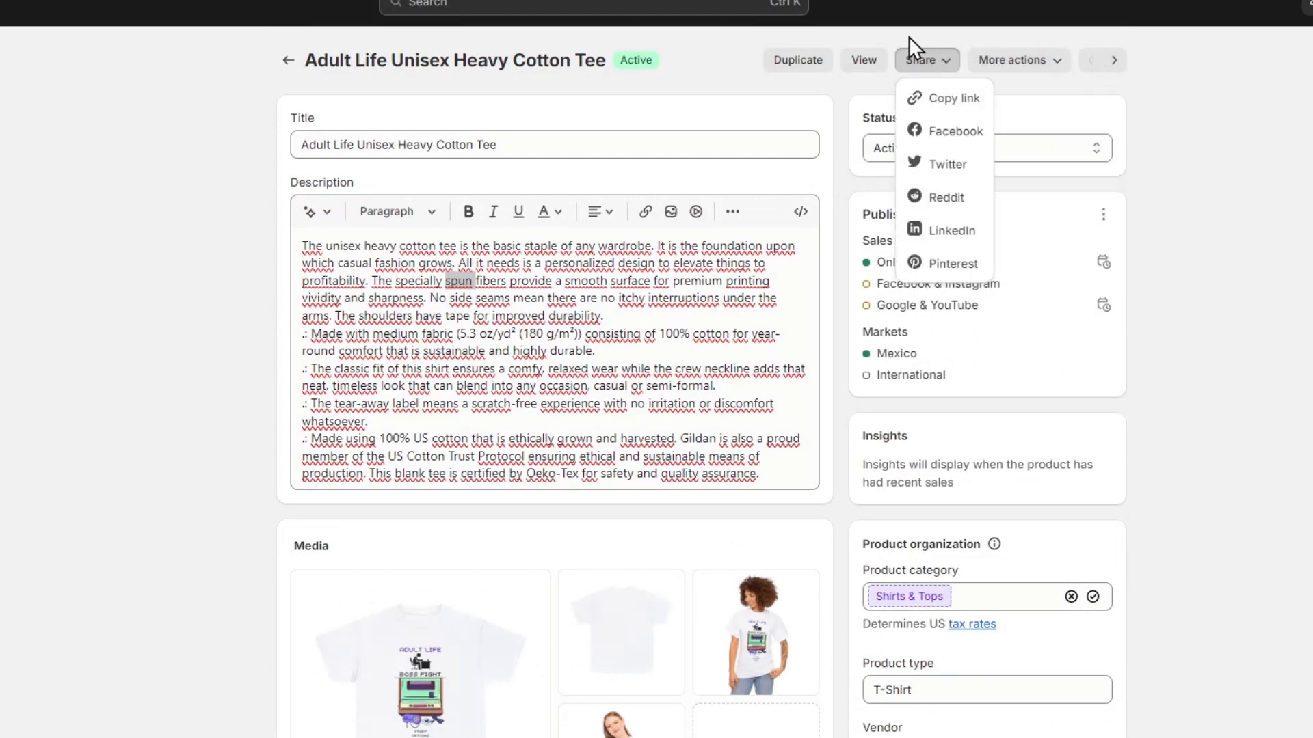
click(1255, 243)
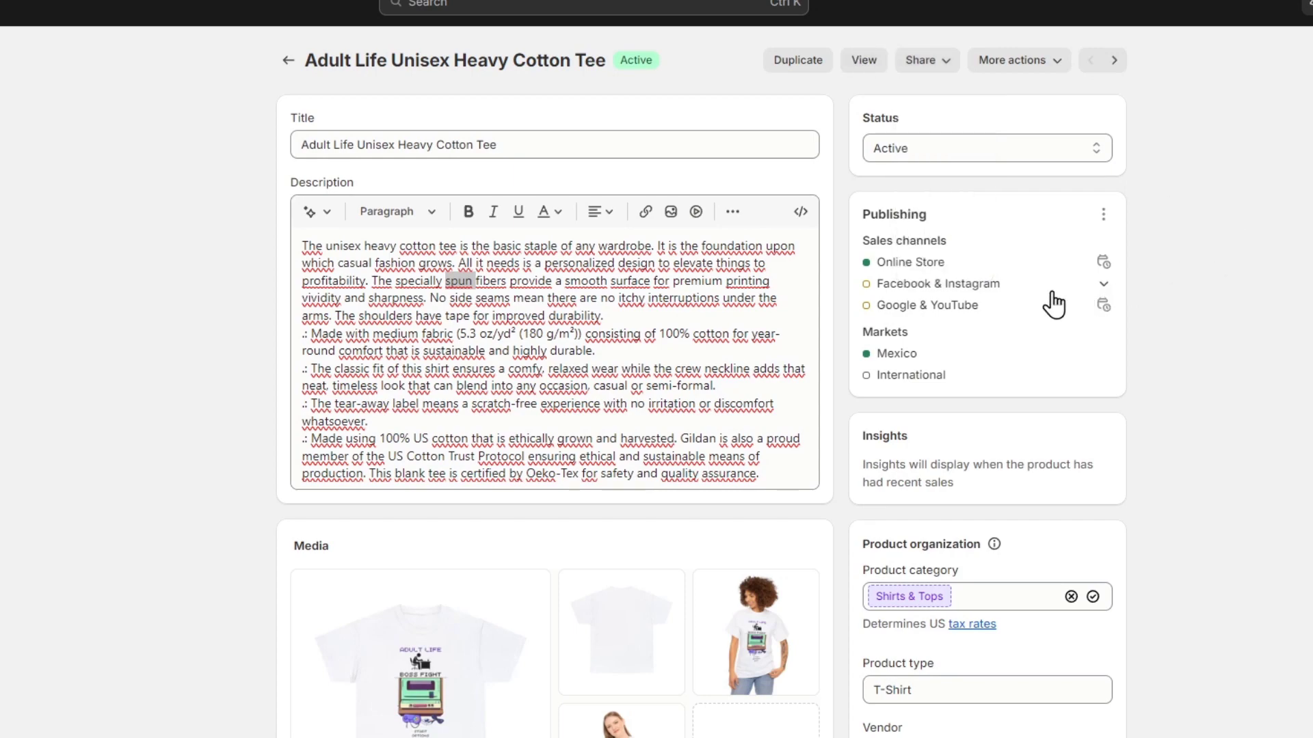
scroll(1055, 302, down, 15)
scroll(1005, 342, up, 3)
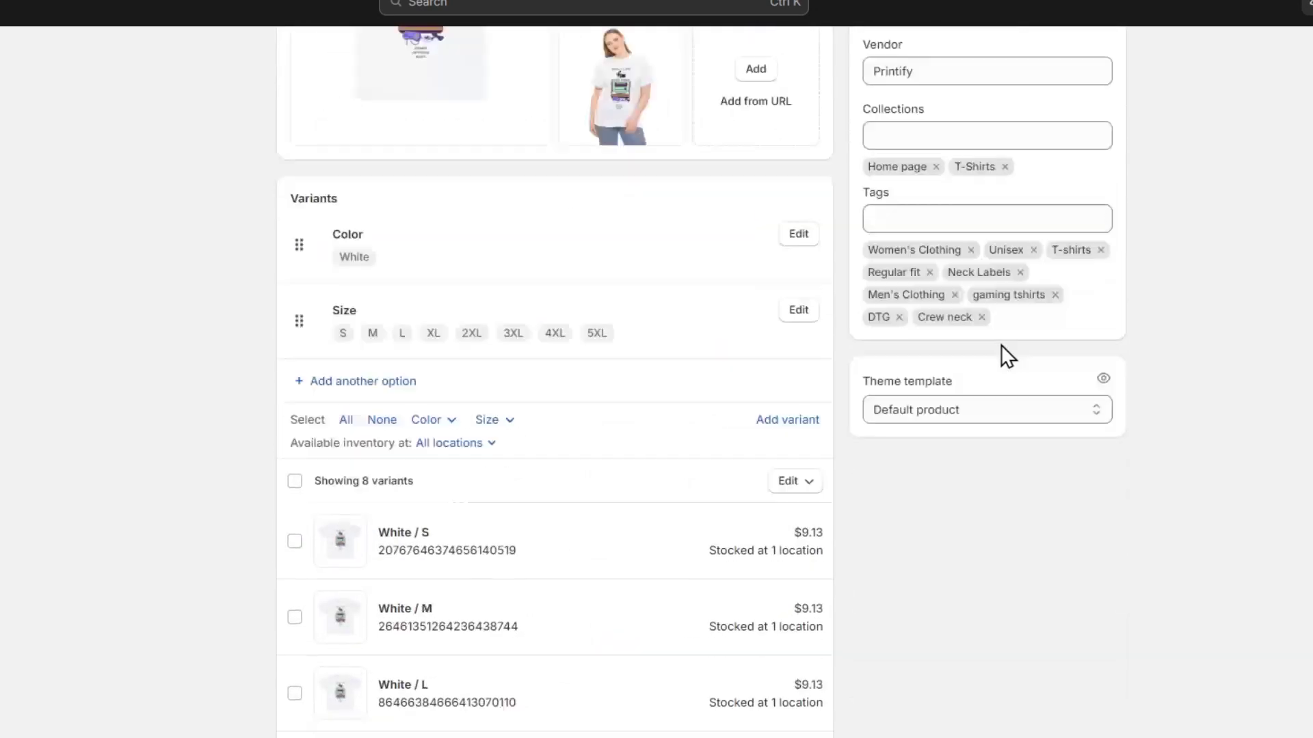
scroll(998, 359, down, 6)
scroll(97, 279, up, 15)
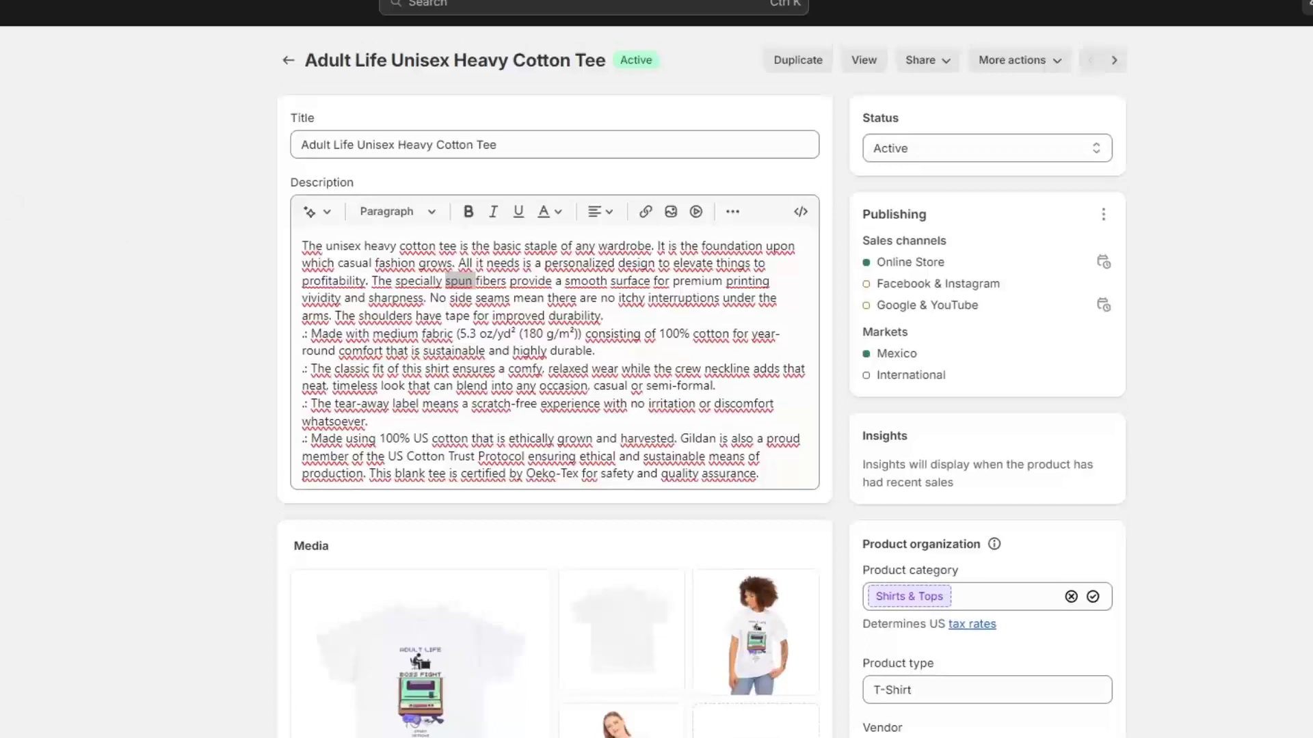
key(alt+Left)
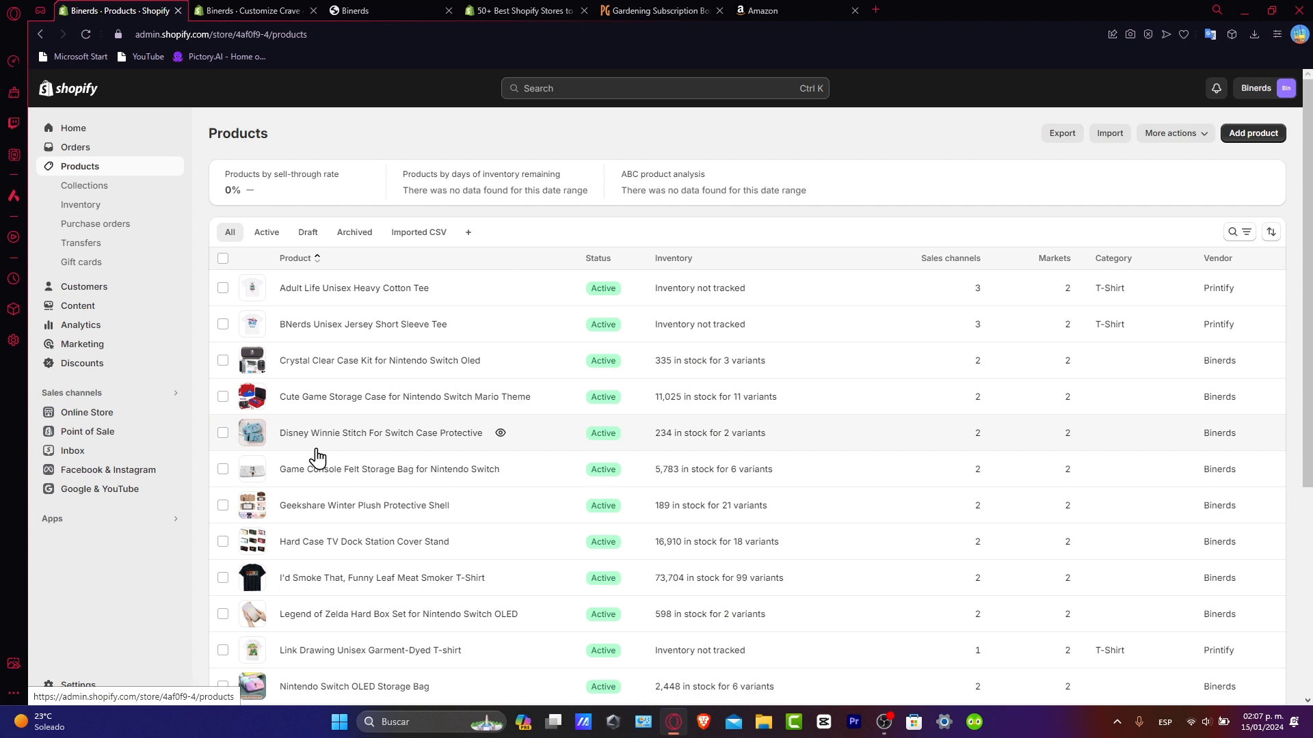
click(794, 6)
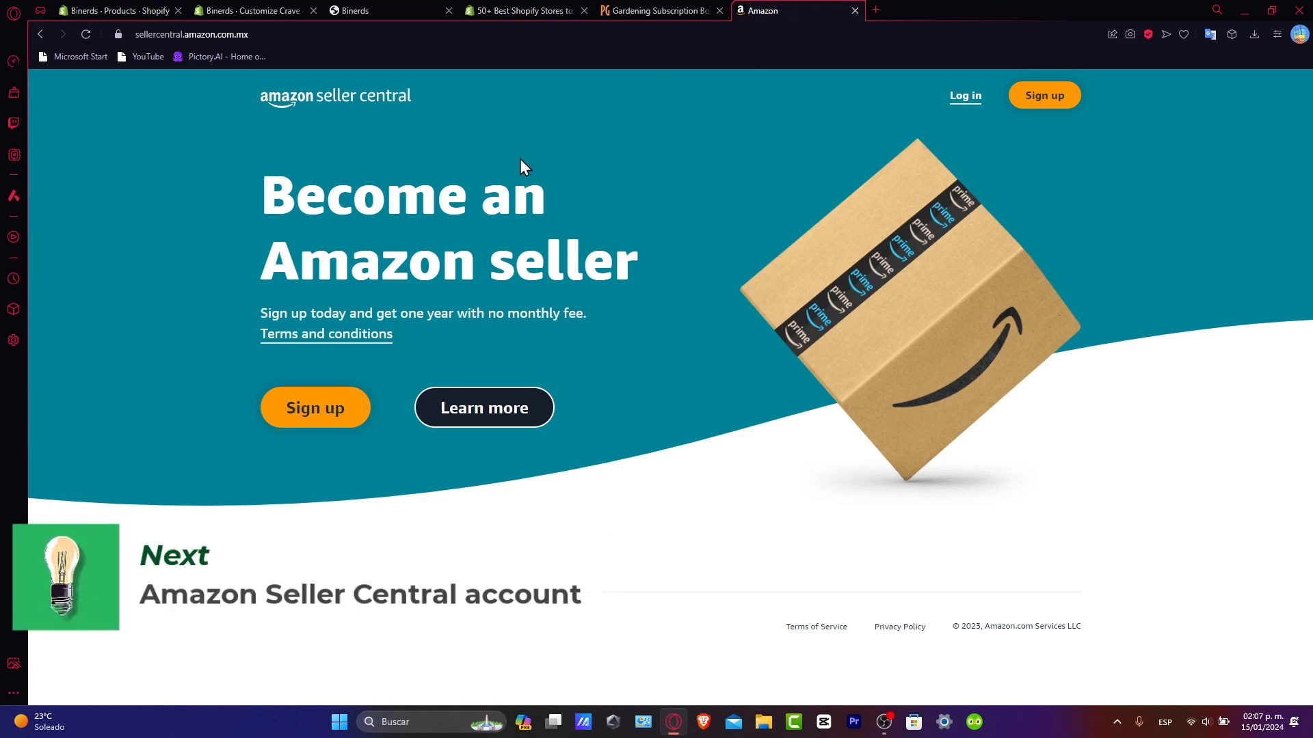
Start Amazon seller sign-up by creating a new Amazon account with name, password and e-mail
click(344, 420)
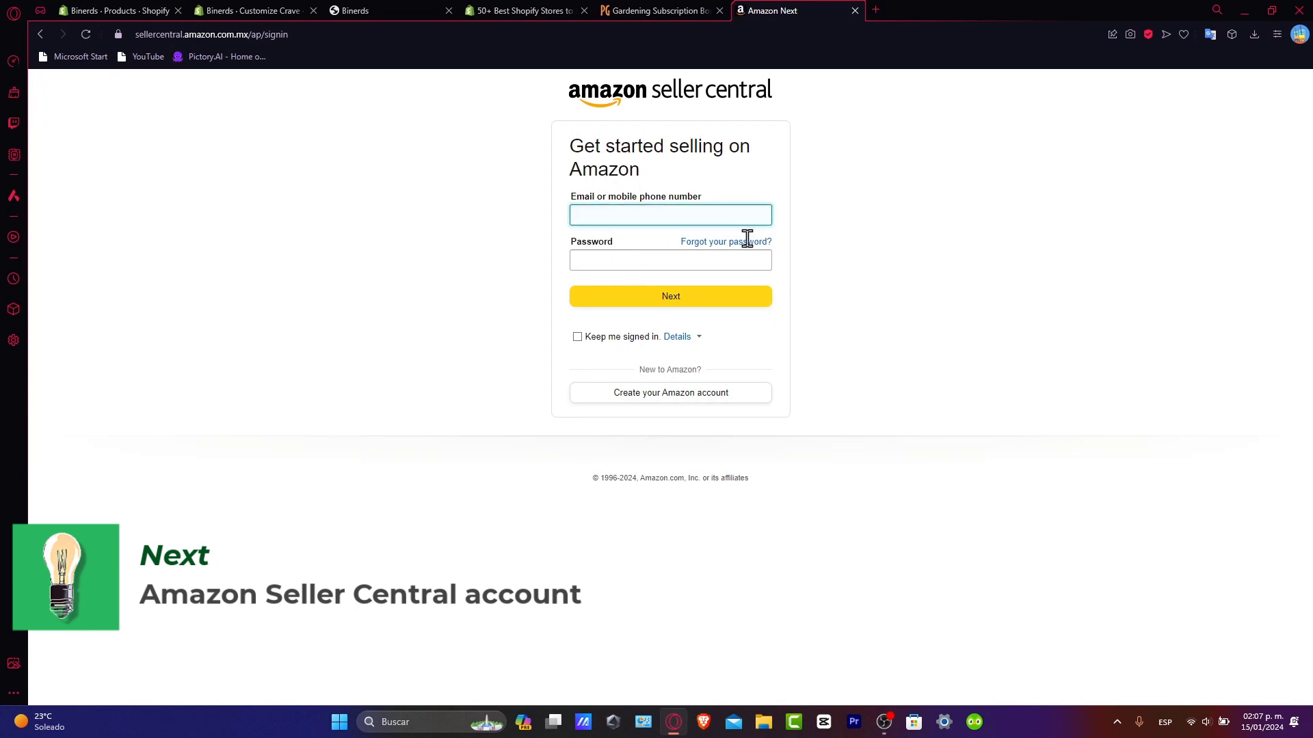
click(689, 214)
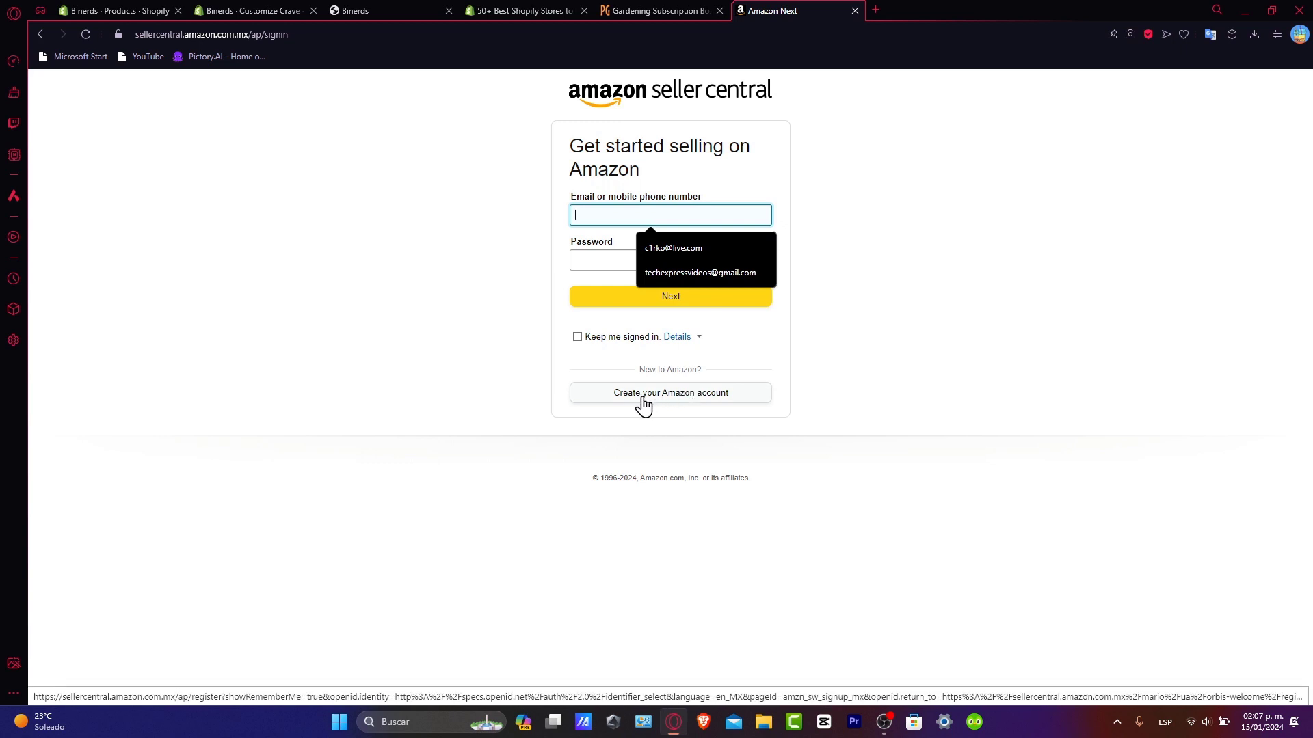
click(676, 399)
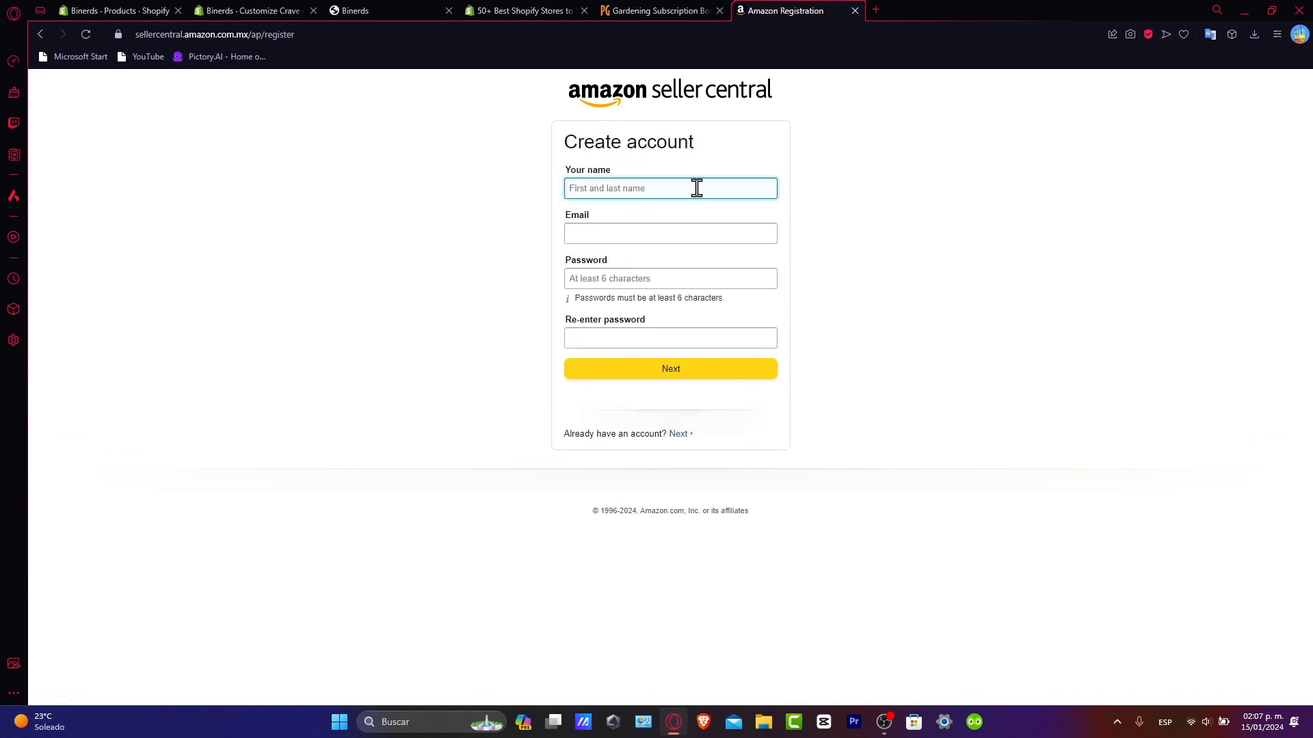
text(Osvaldo)
click(694, 328)
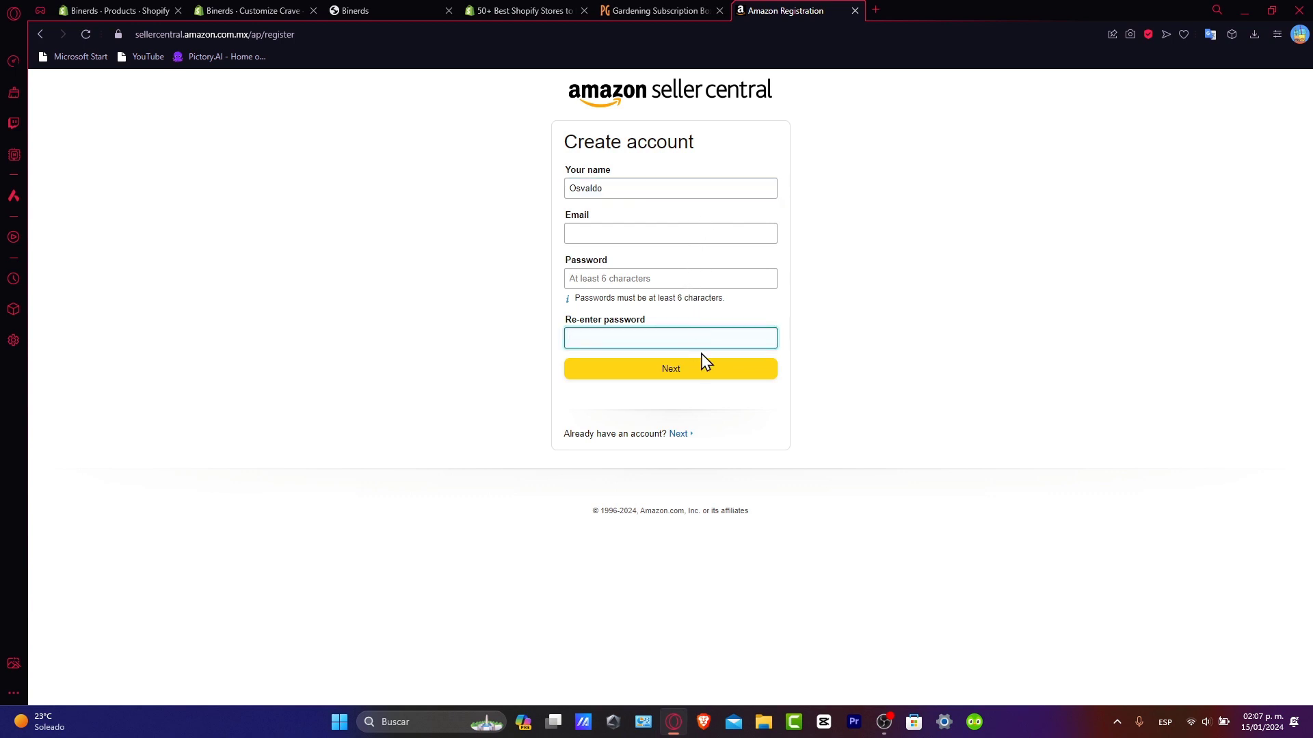
click(724, 235)
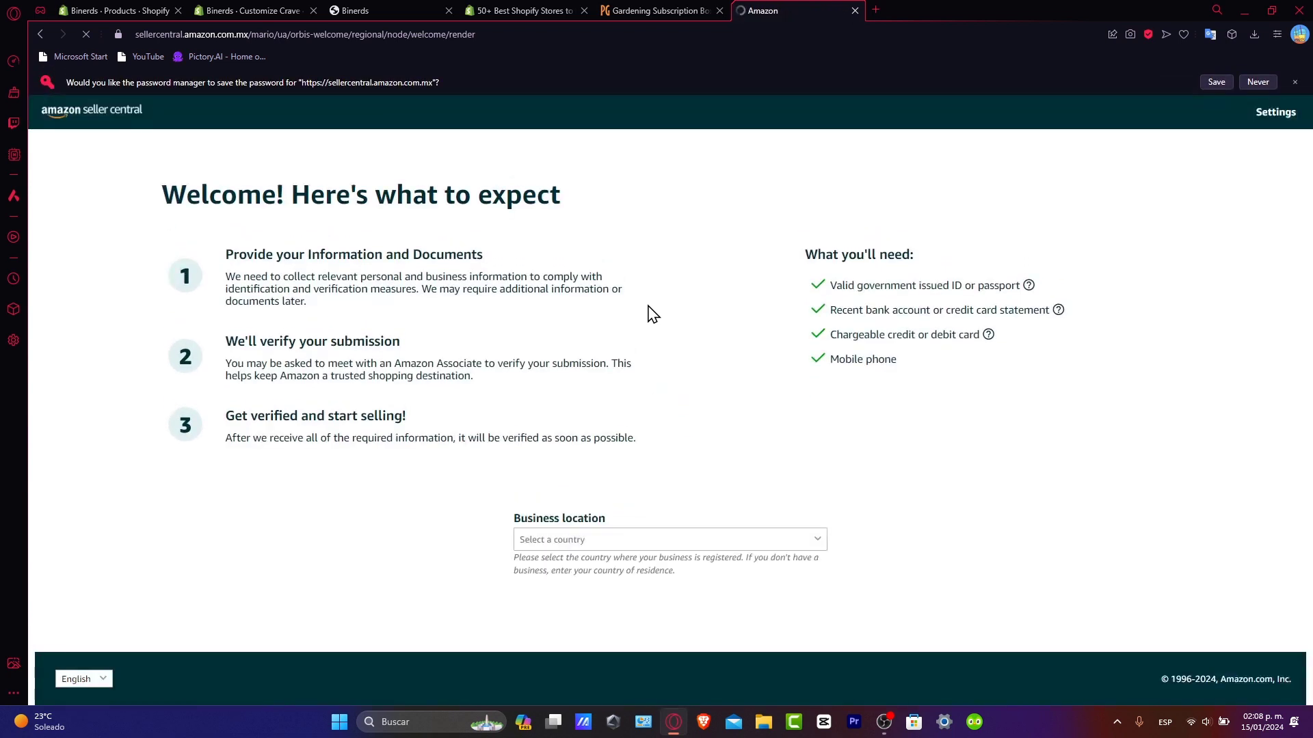
Choose Mexico as the business location and begin seller registration
drag(233, 258, 496, 274)
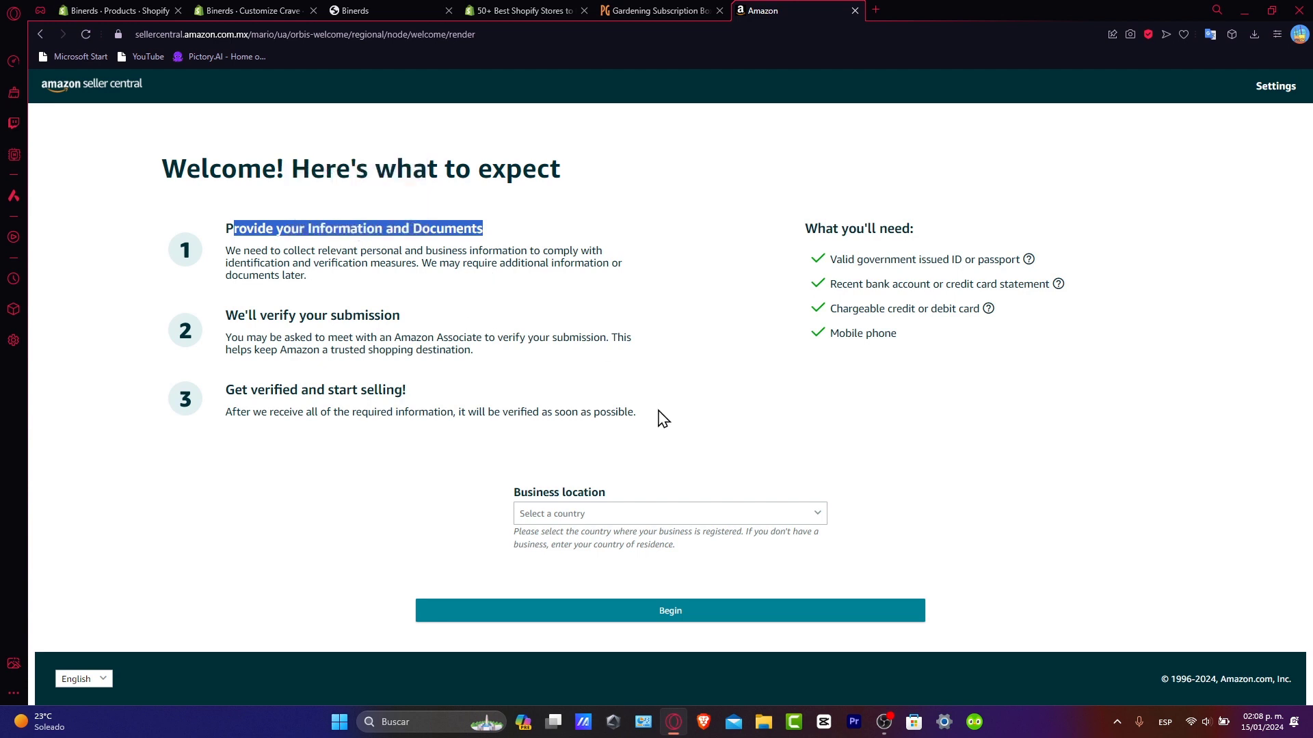
click(610, 523)
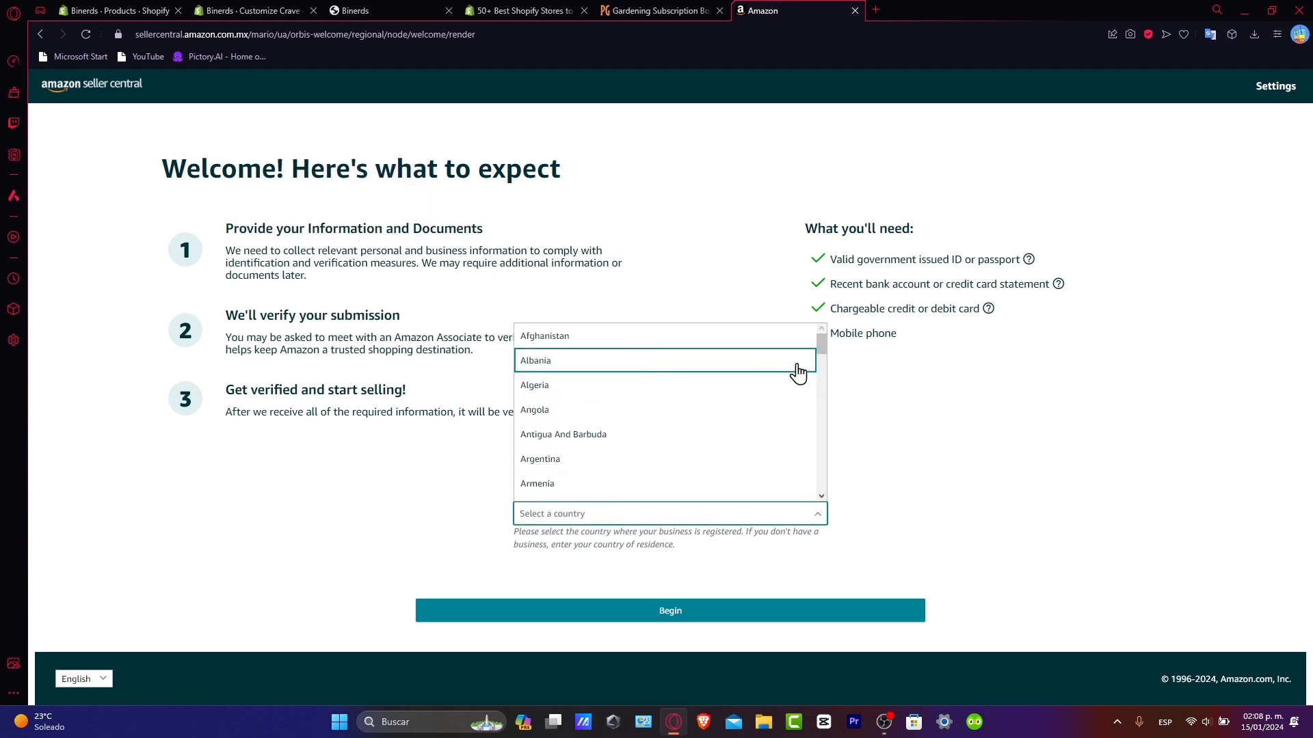
drag(823, 352, 827, 448)
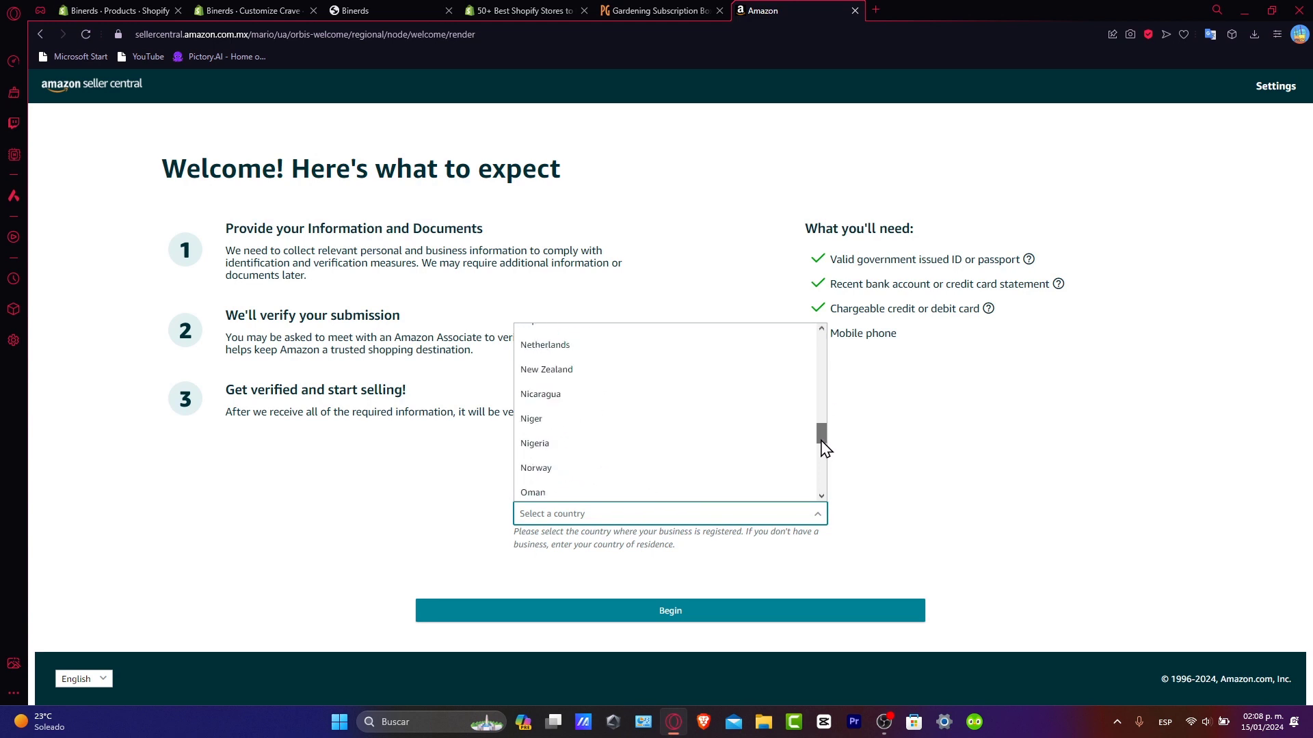
scroll(724, 431, up, 5)
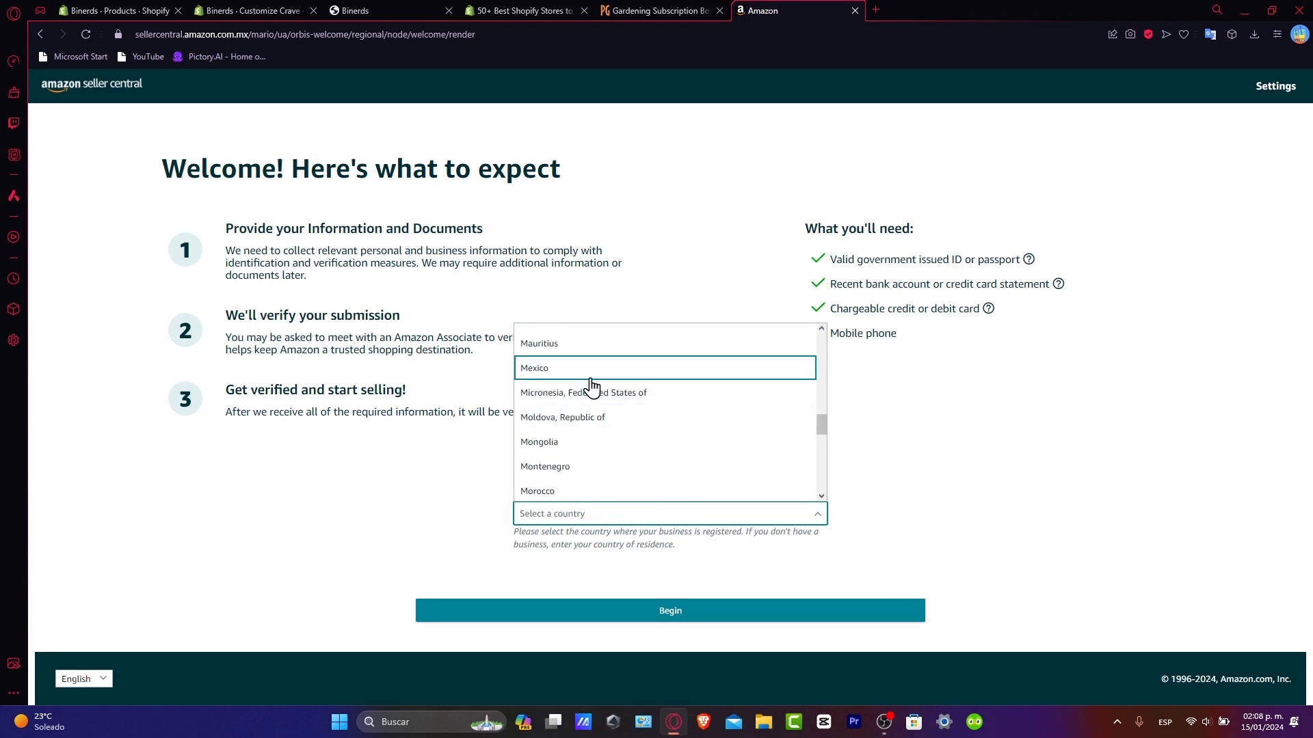
click(591, 380)
click(699, 610)
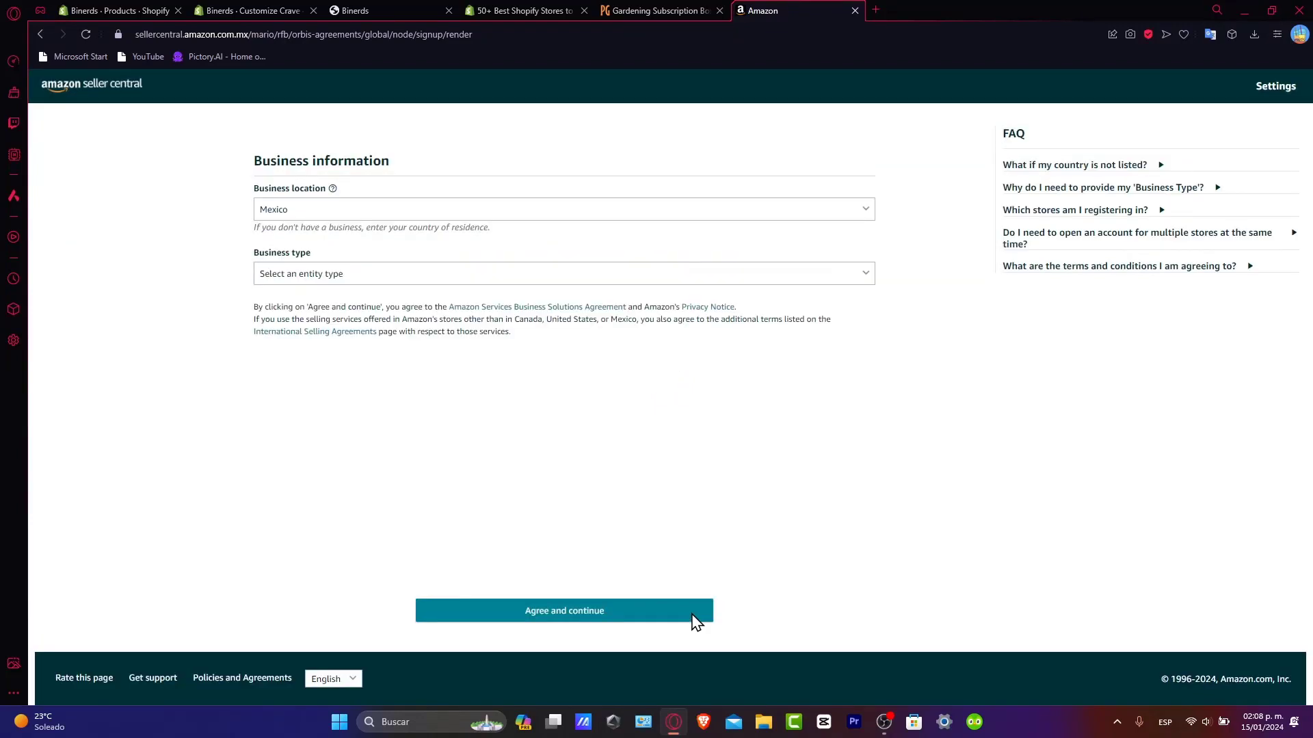
Set business type to 'None, I am an individual', confirm, and enter the seller's names
click(336, 275)
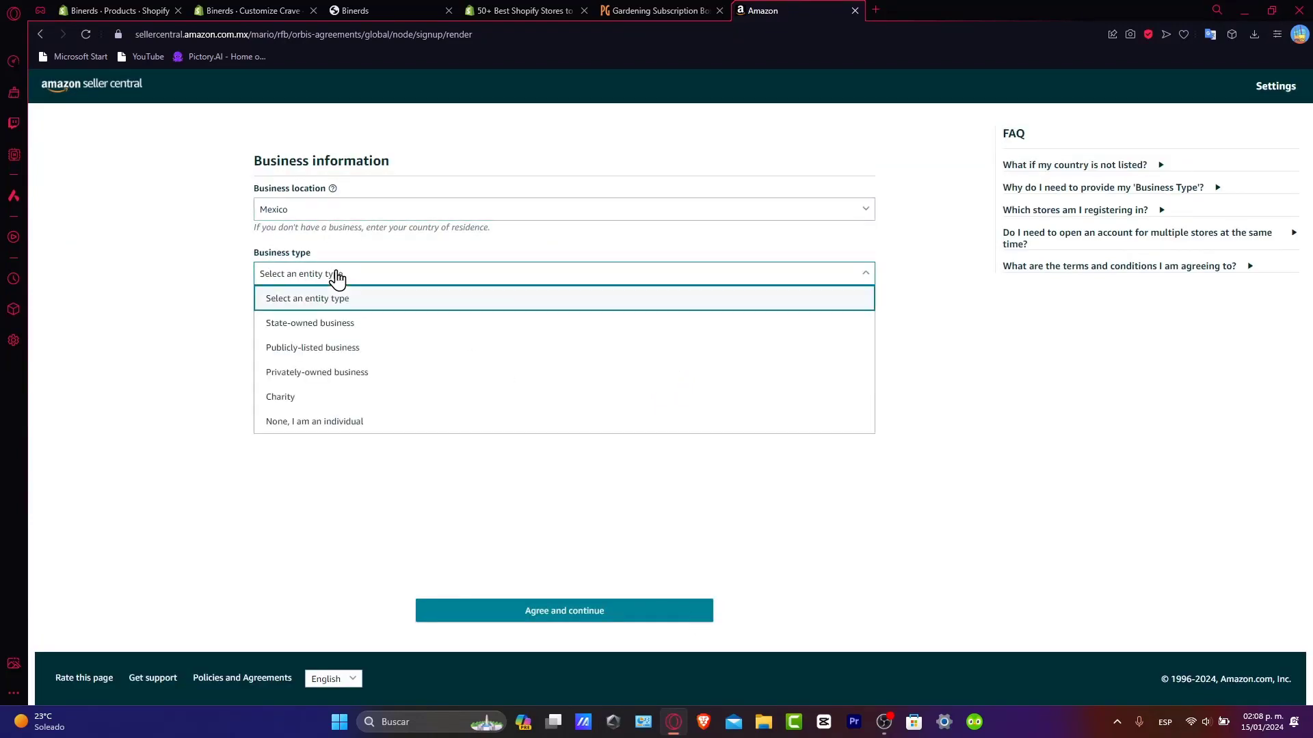
click(387, 420)
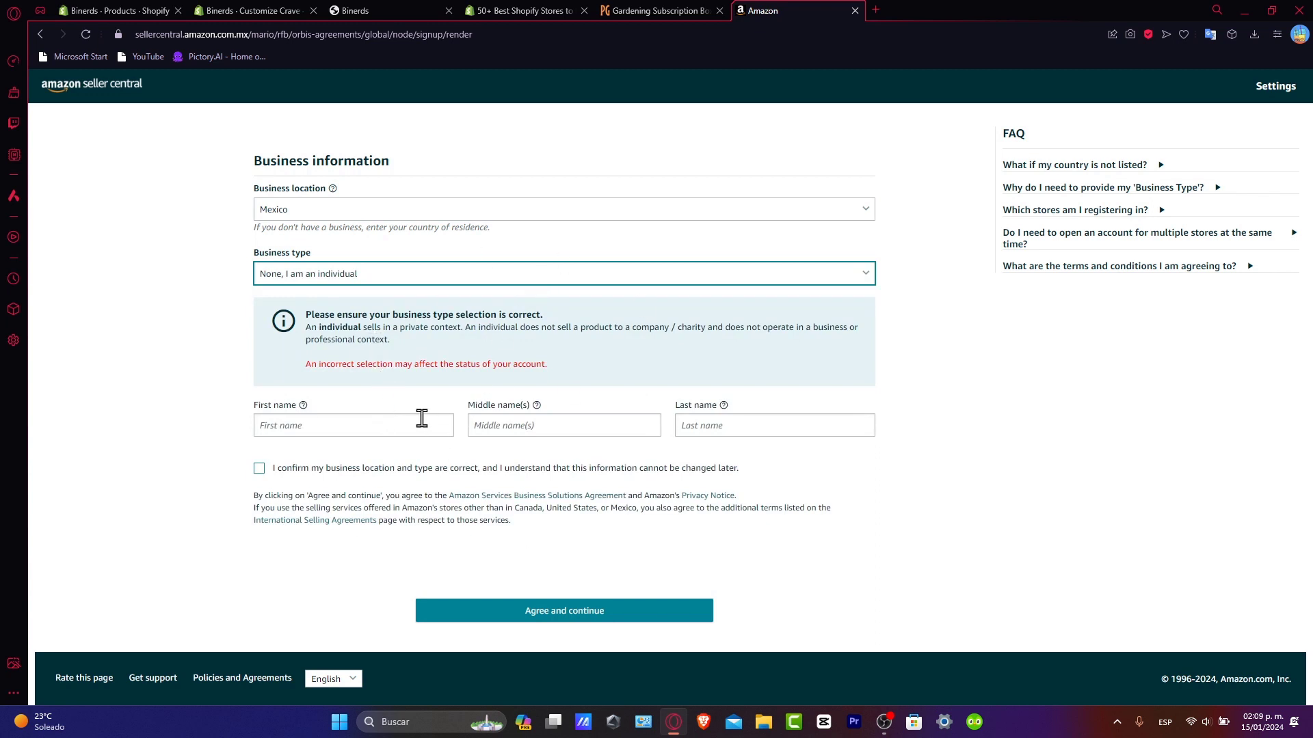
click(443, 471)
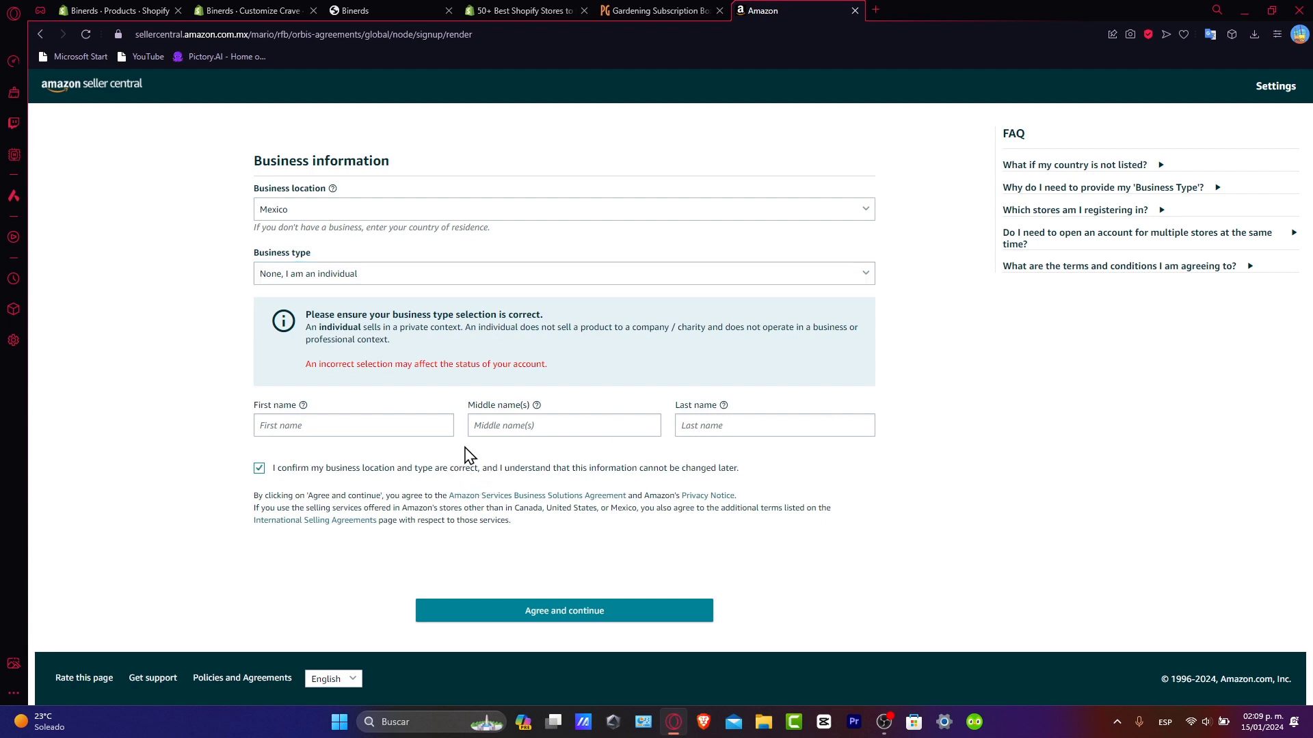
click(431, 430)
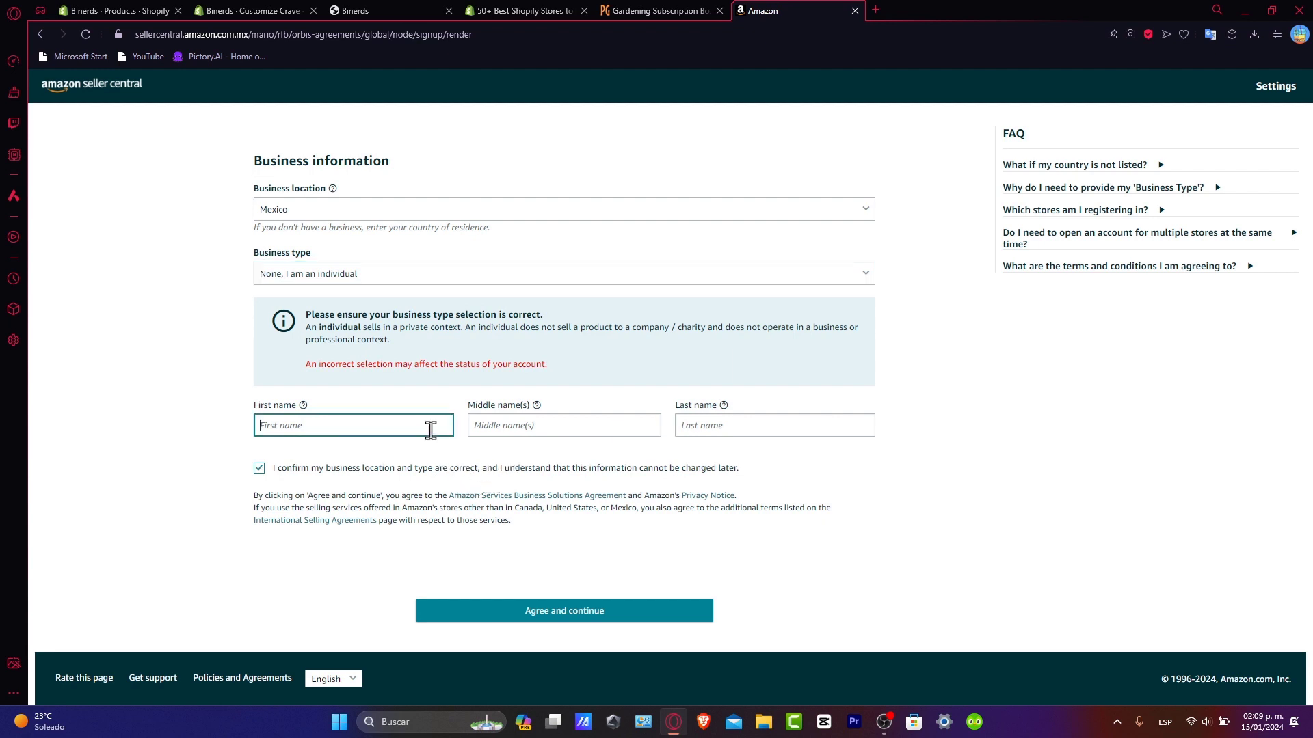
key(Tab)
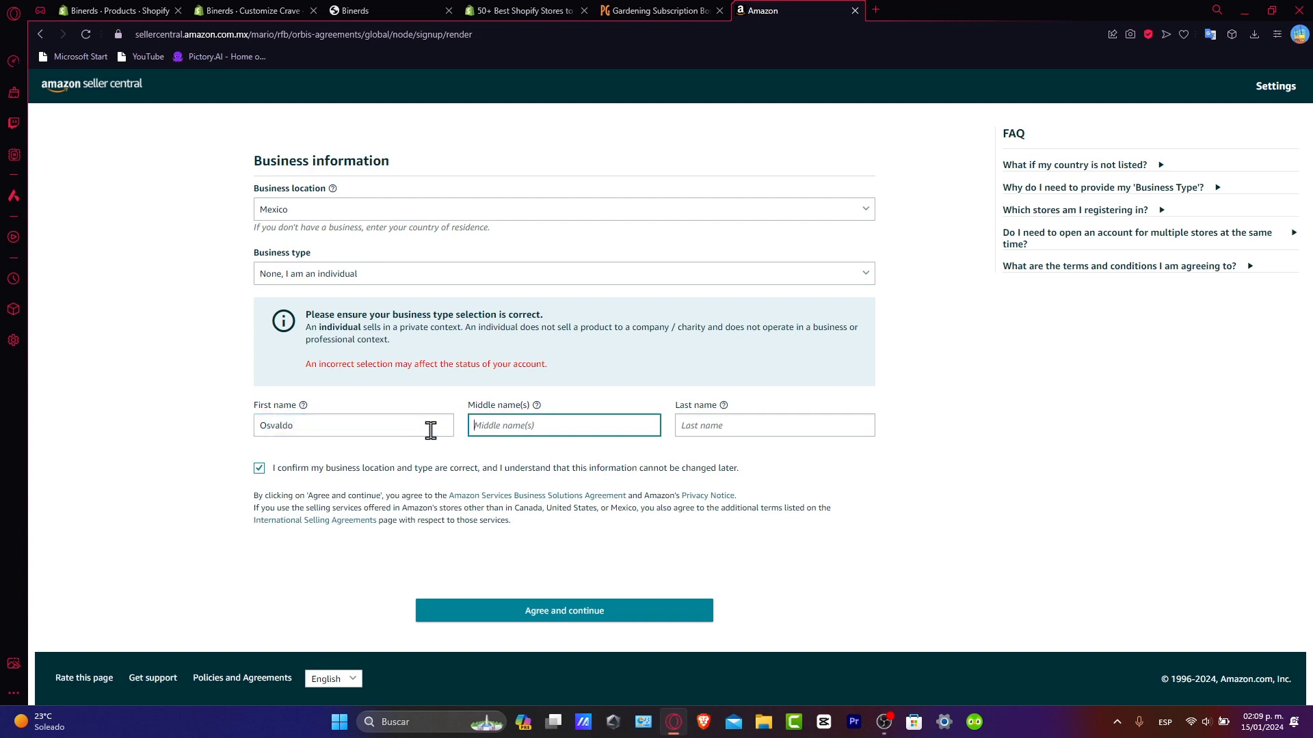
key(Tab)
text(Suare)
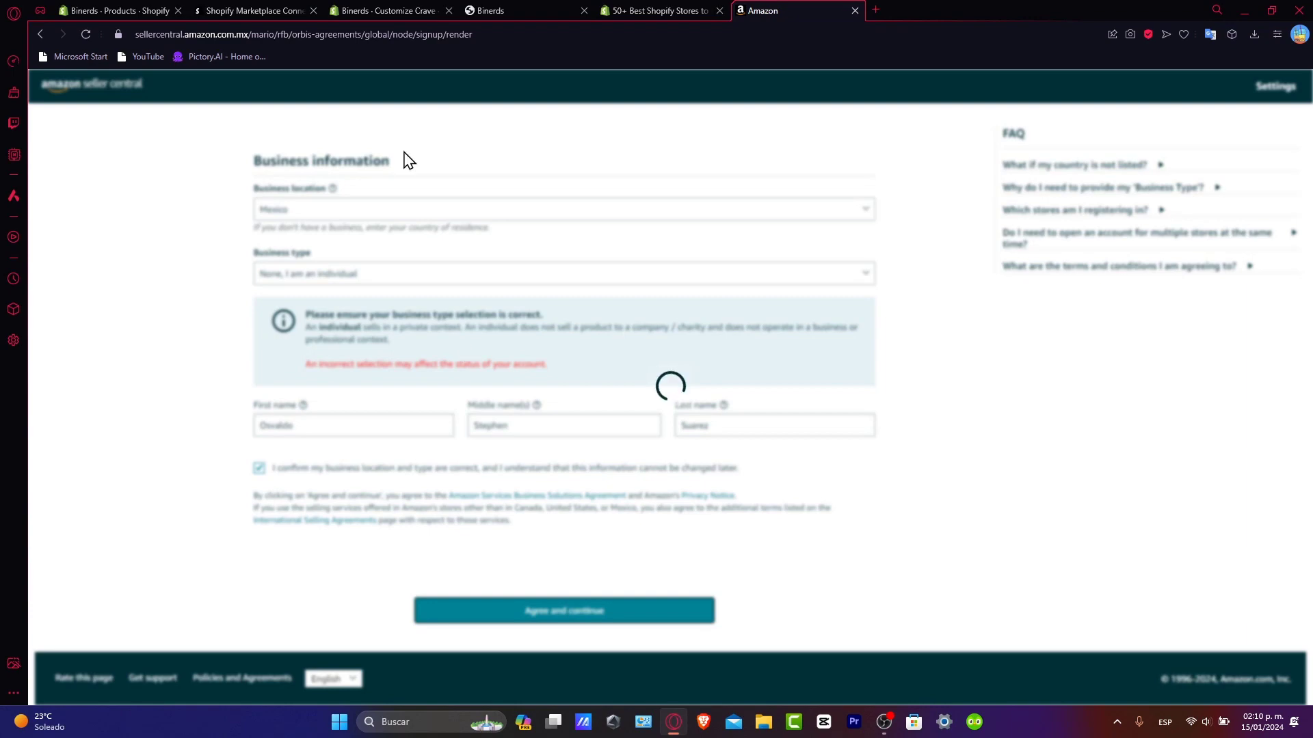
Search the Shopify App Store for 'amazon' and browse the 416 resulting apps
click(151, 6)
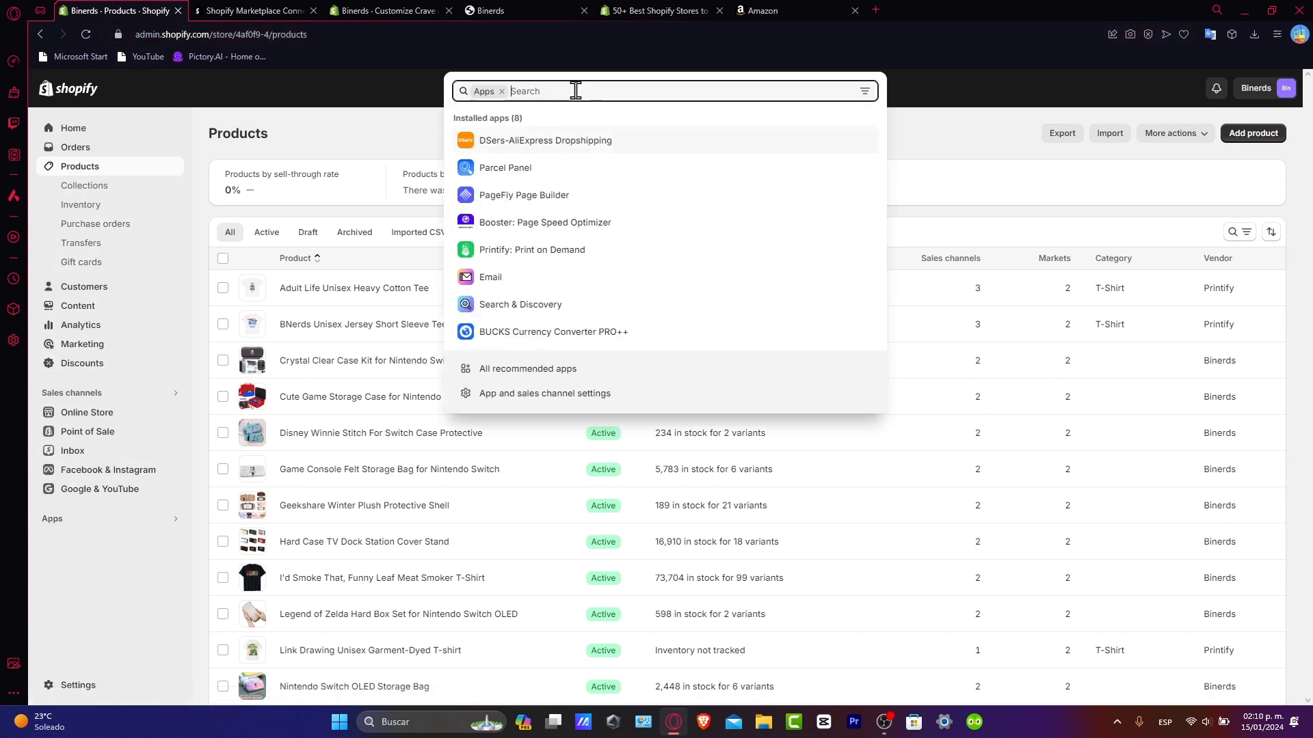
text(amazon)
key(Return)
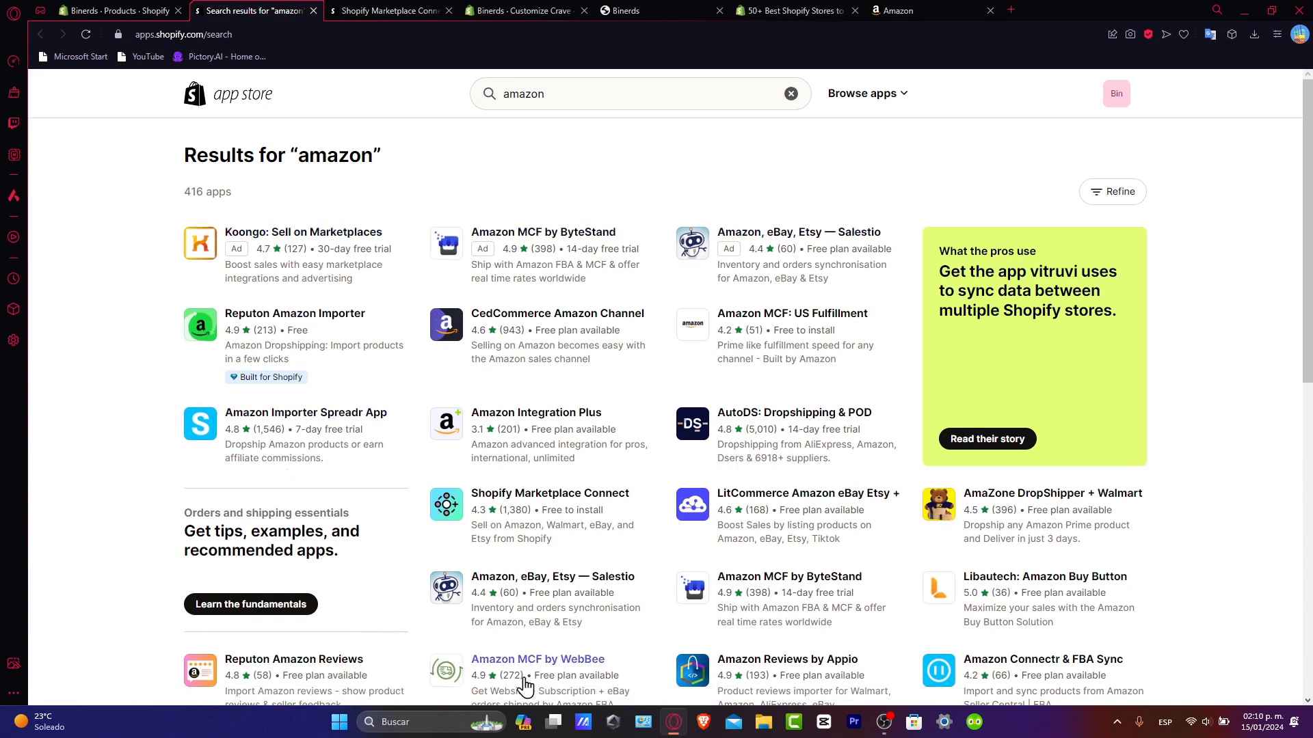
scroll(1122, 624, down, 10)
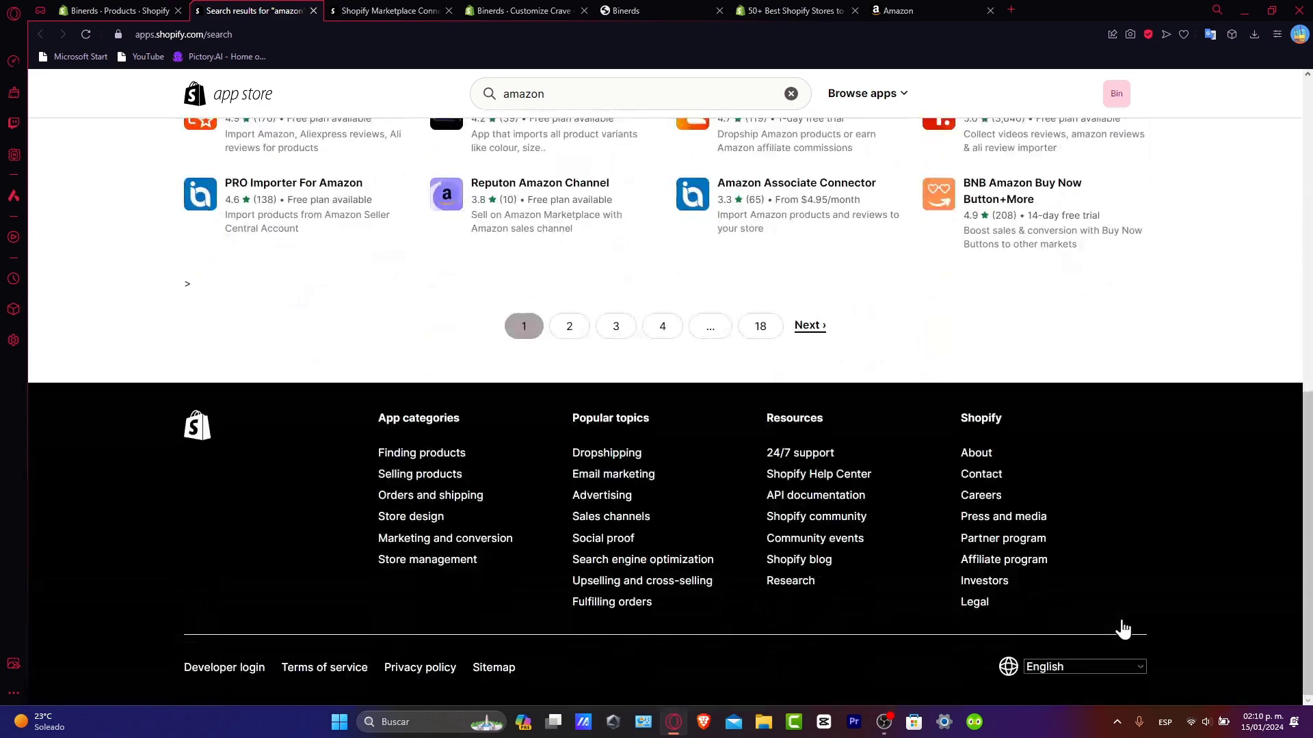
scroll(1121, 621, up, 10)
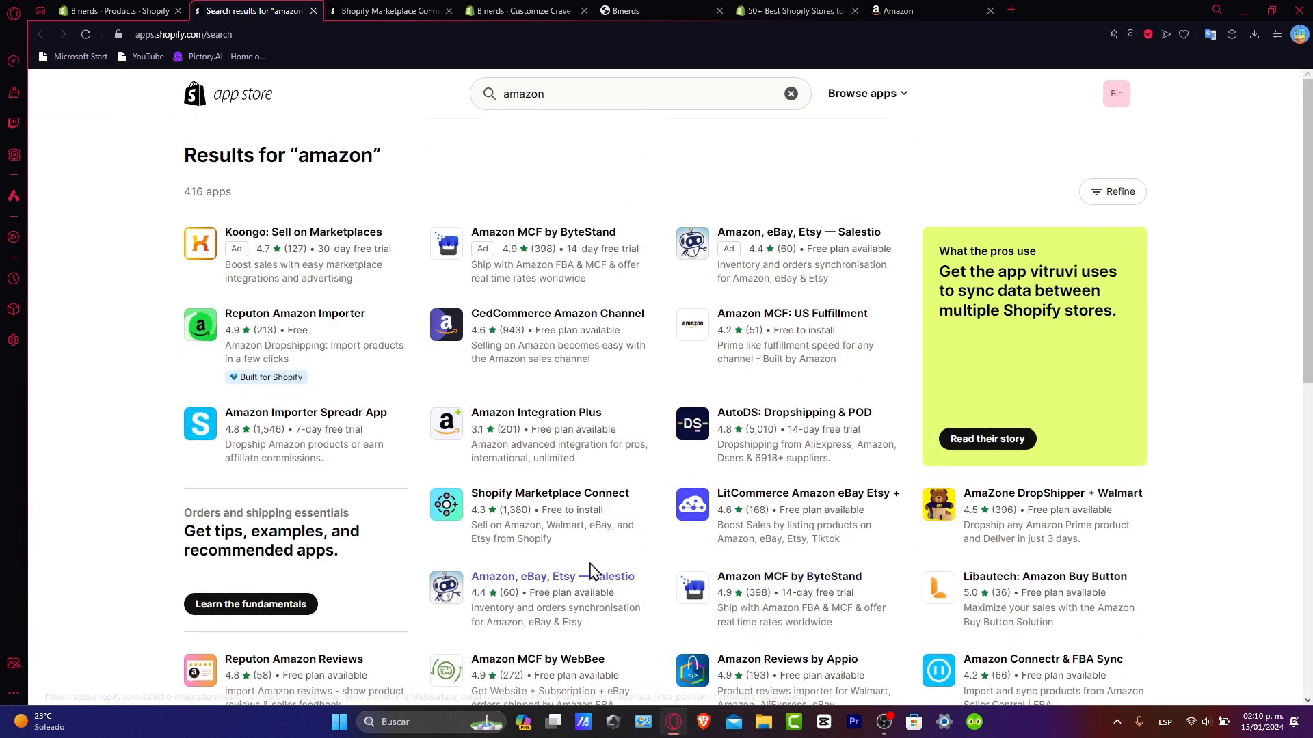
Install Shopify Marketplace Connect, approving access and reviewing its store and personal data permissions
click(445, 509)
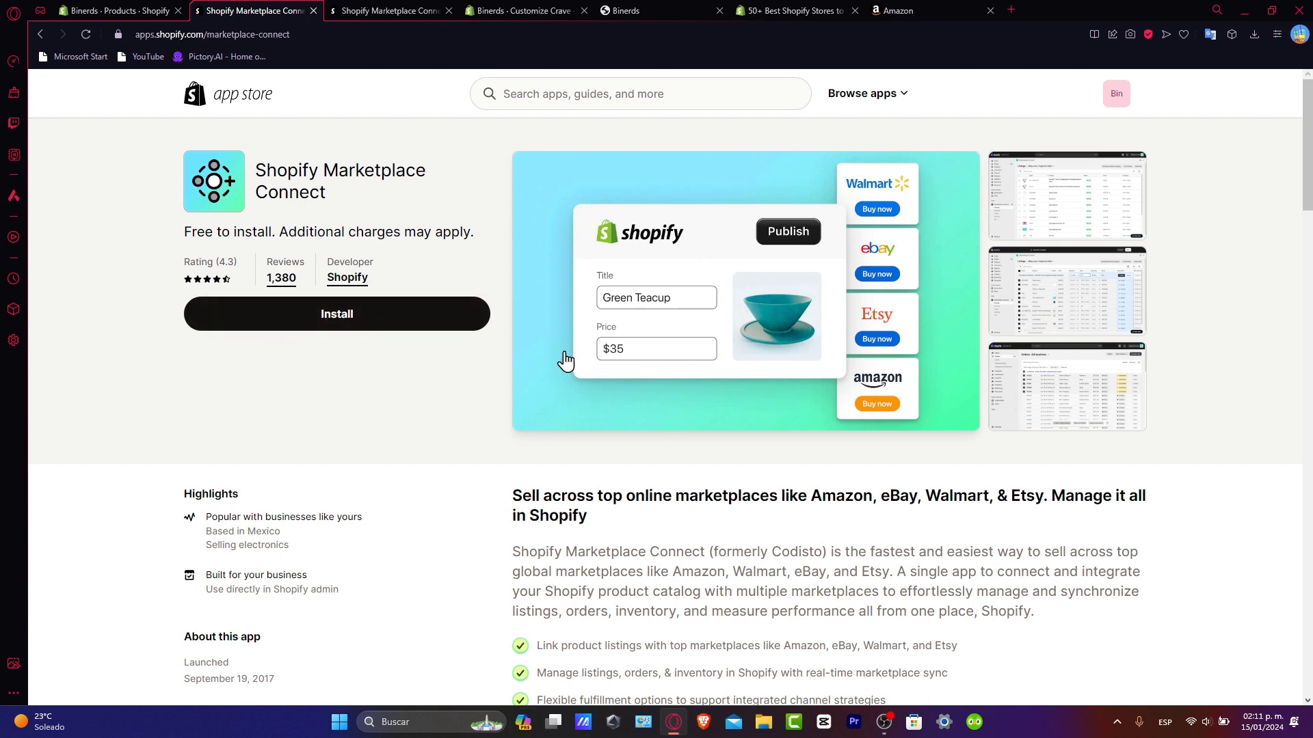
click(294, 330)
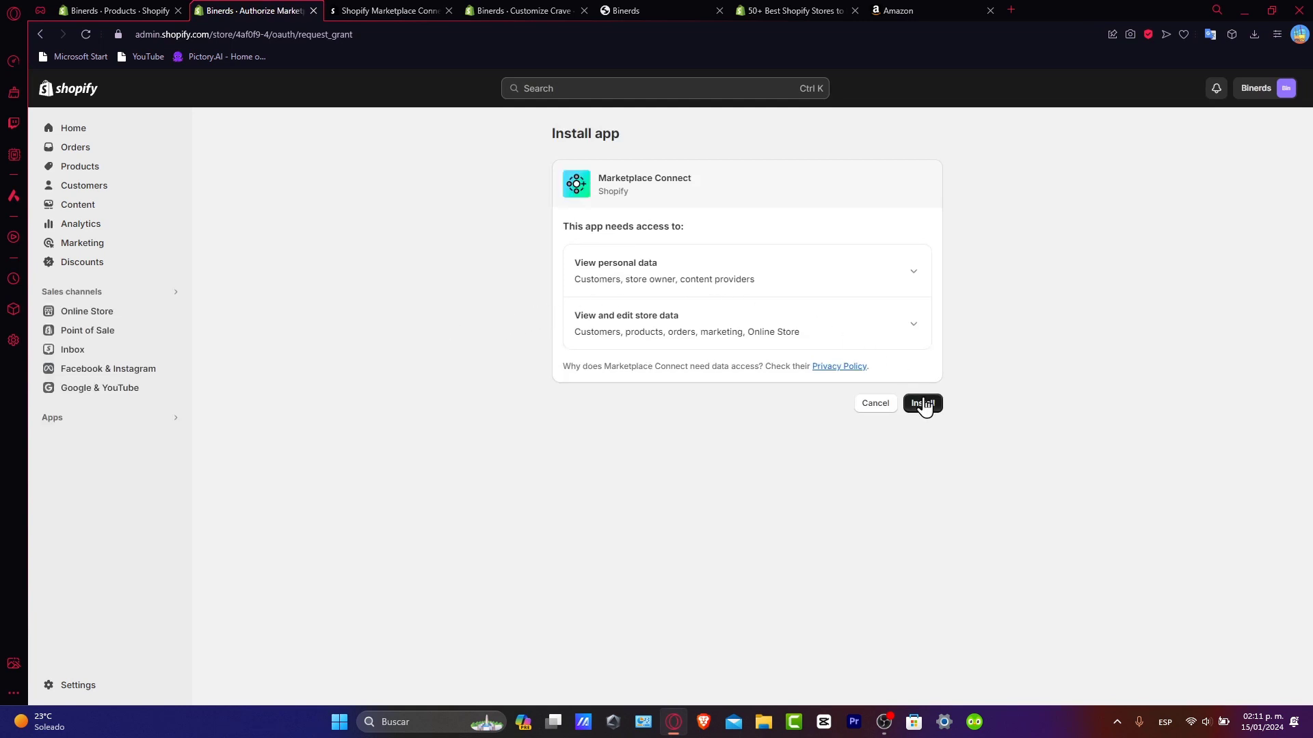
click(923, 404)
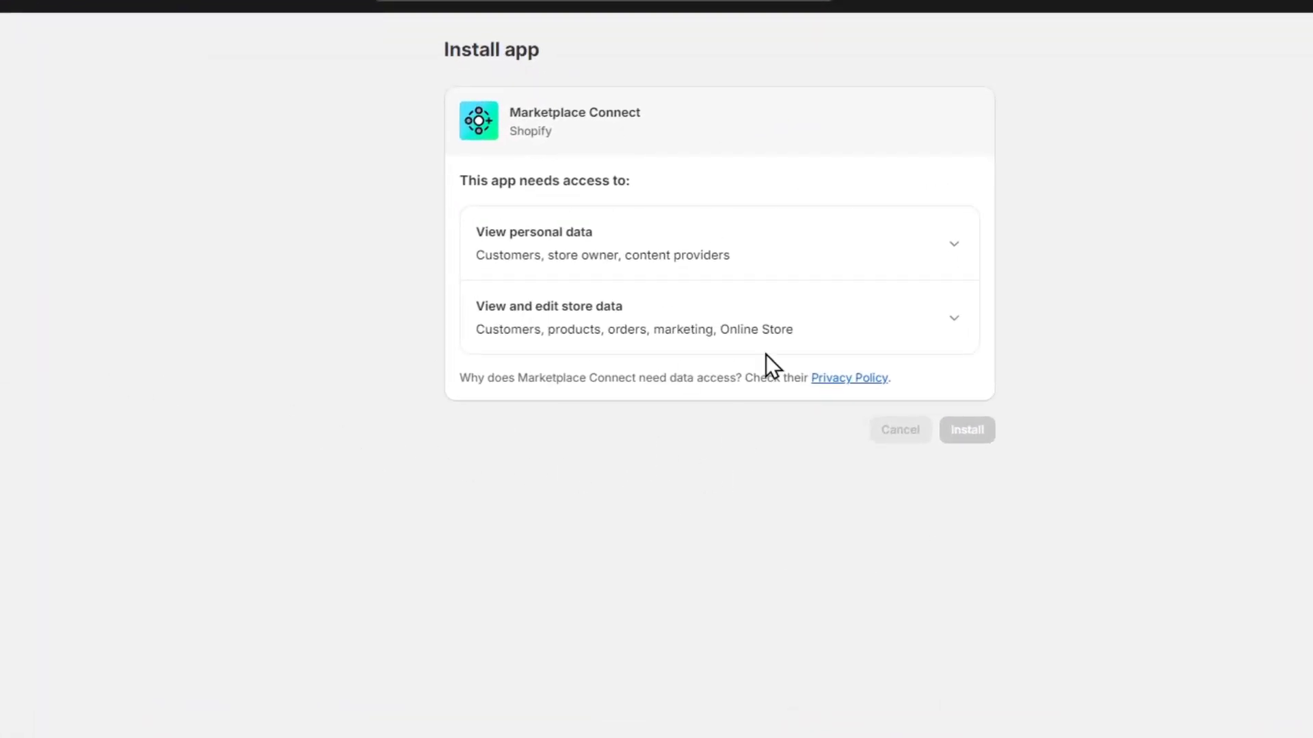
click(960, 322)
click(951, 253)
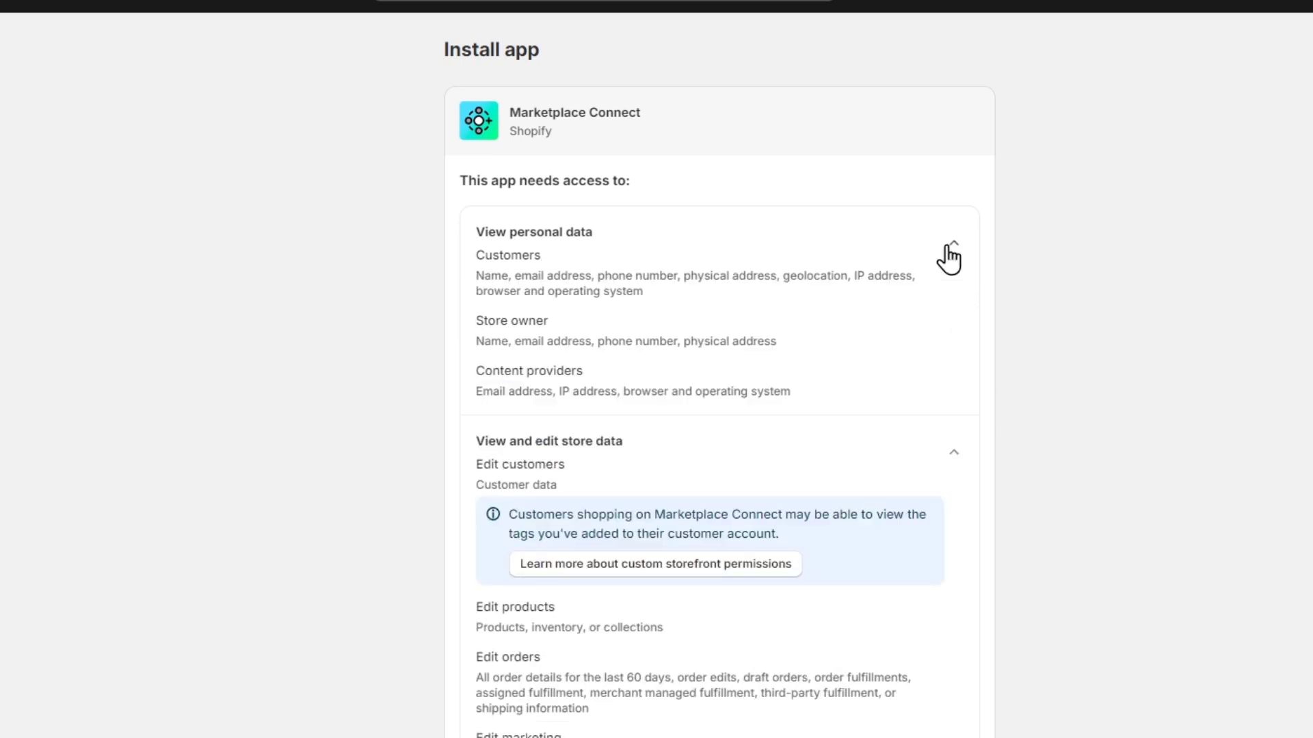
scroll(900, 324, down, 2)
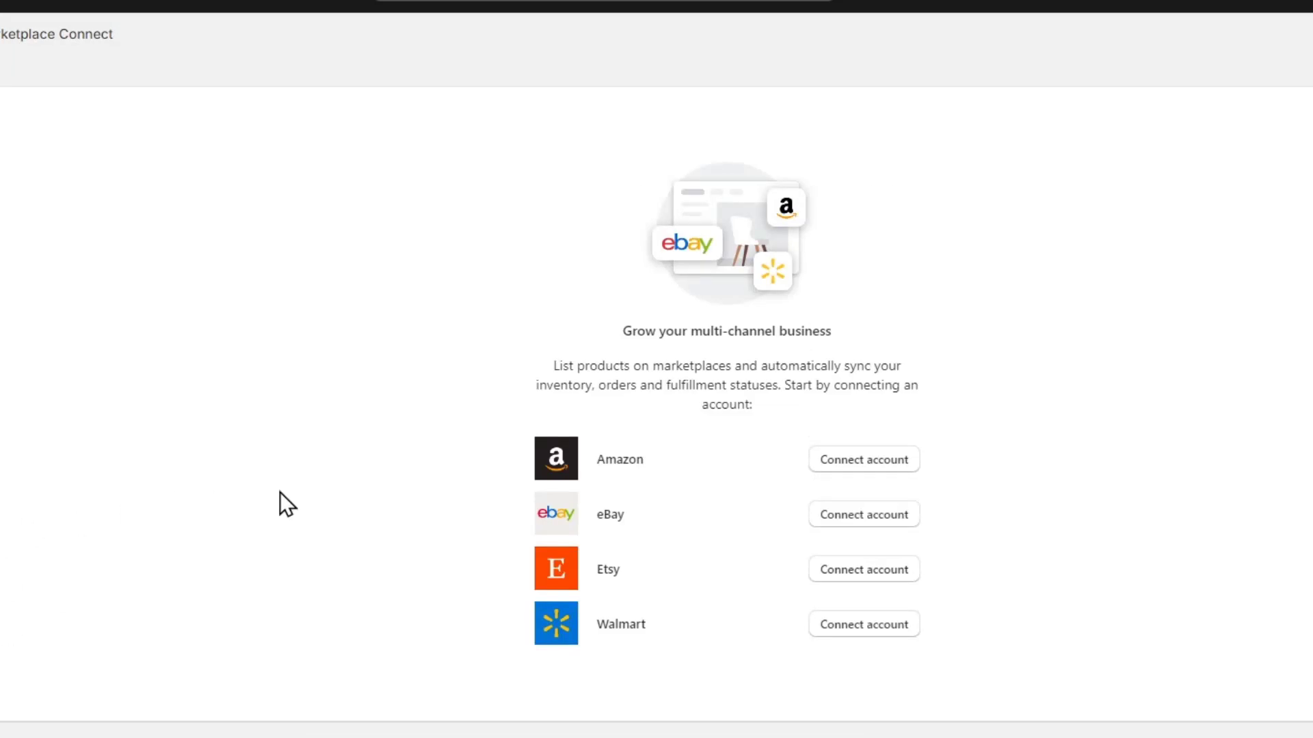
Connect an Amazon account using the Amazon.com.mx marketplace
click(820, 460)
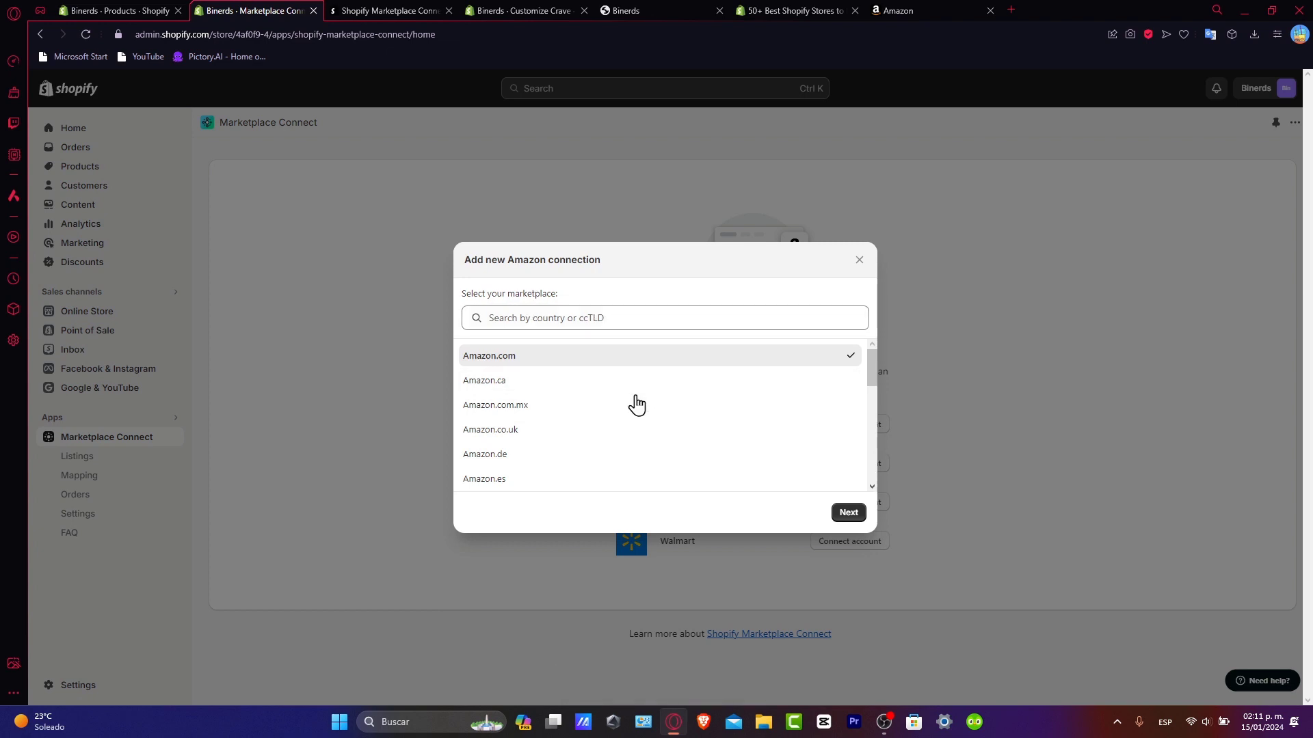
click(526, 406)
click(848, 513)
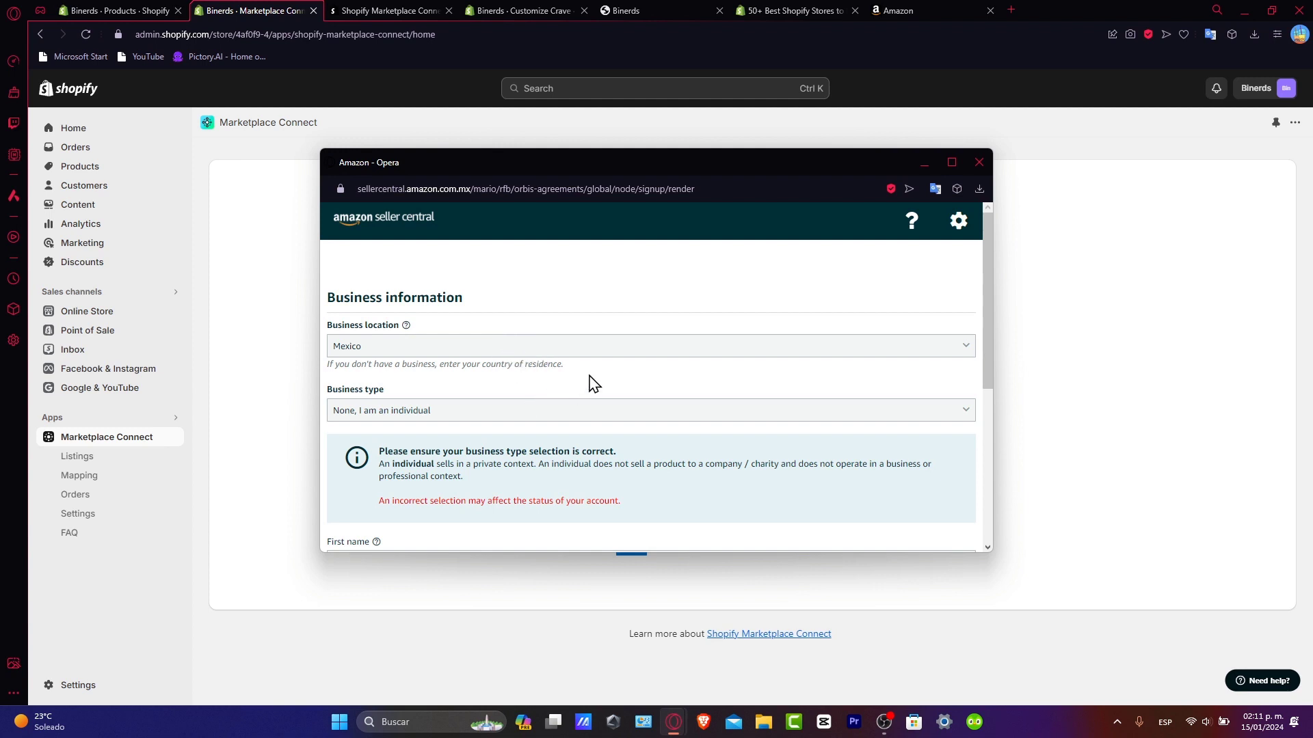
Tick the location and business type confirmation and submit with Agree and continue
scroll(589, 375, down, 5)
click(643, 378)
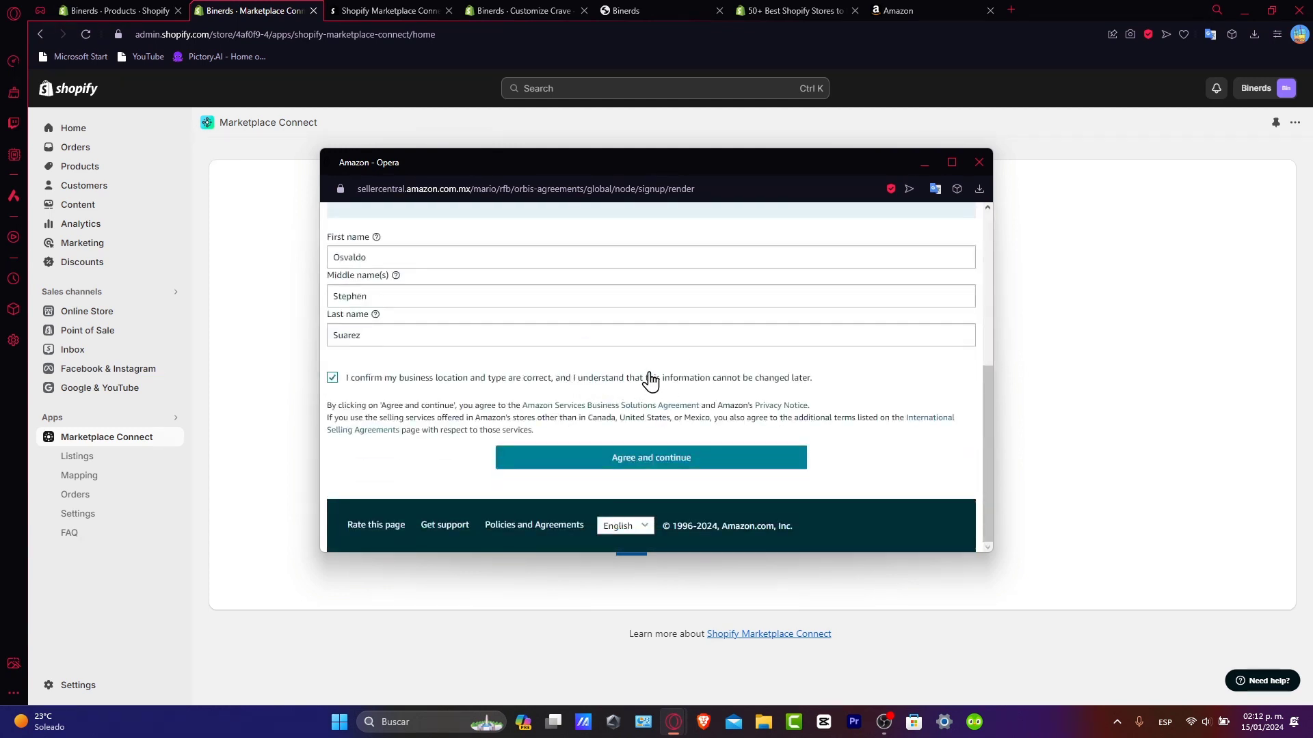
click(673, 465)
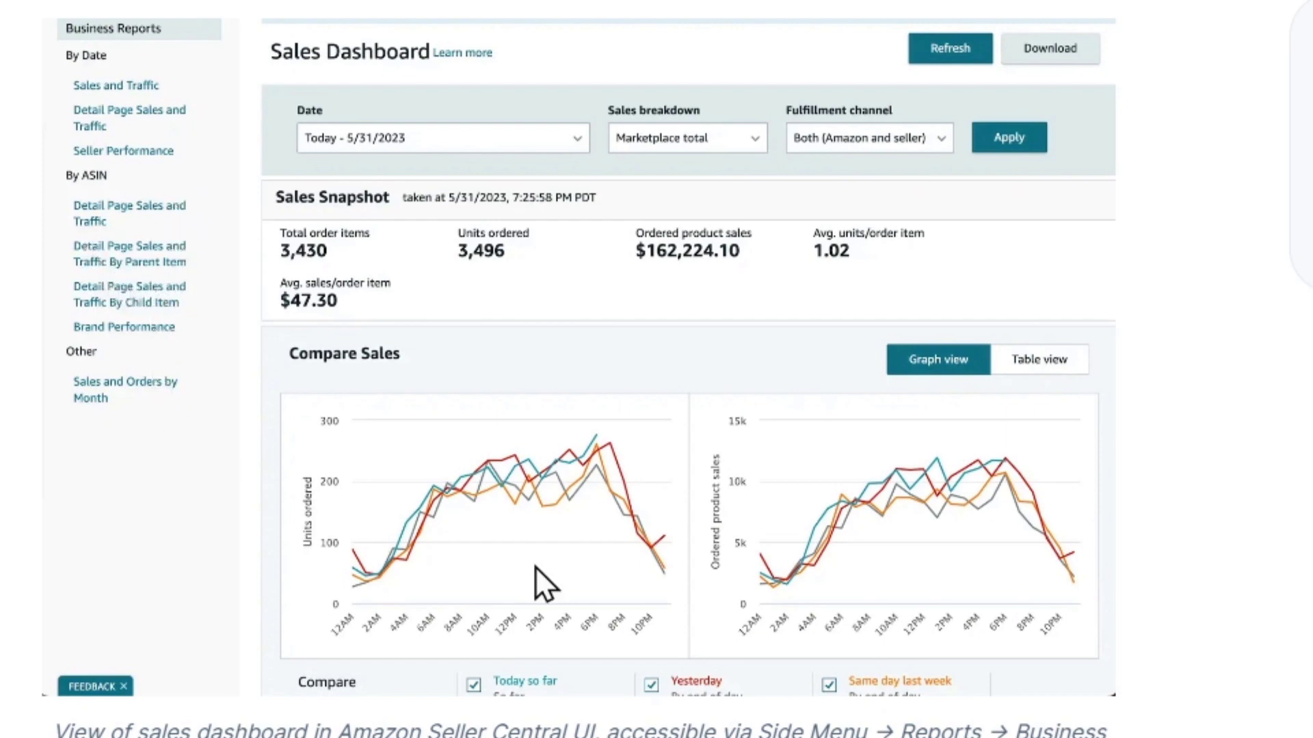
Scroll through the article showing Amazon's Sales Dashboard screenshot
scroll(684, 403, down, 15)
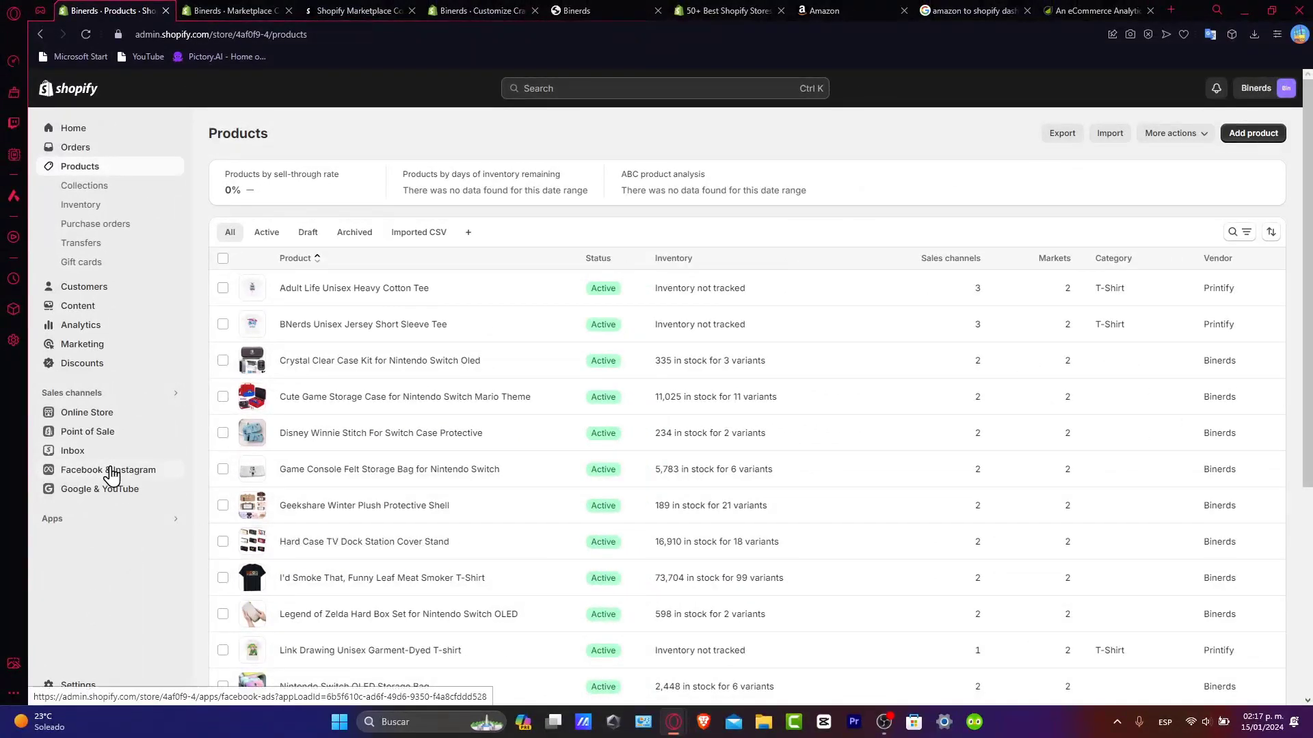
Open Marketplace Connect from the installed apps list, then return to the Home dashboard
click(96, 521)
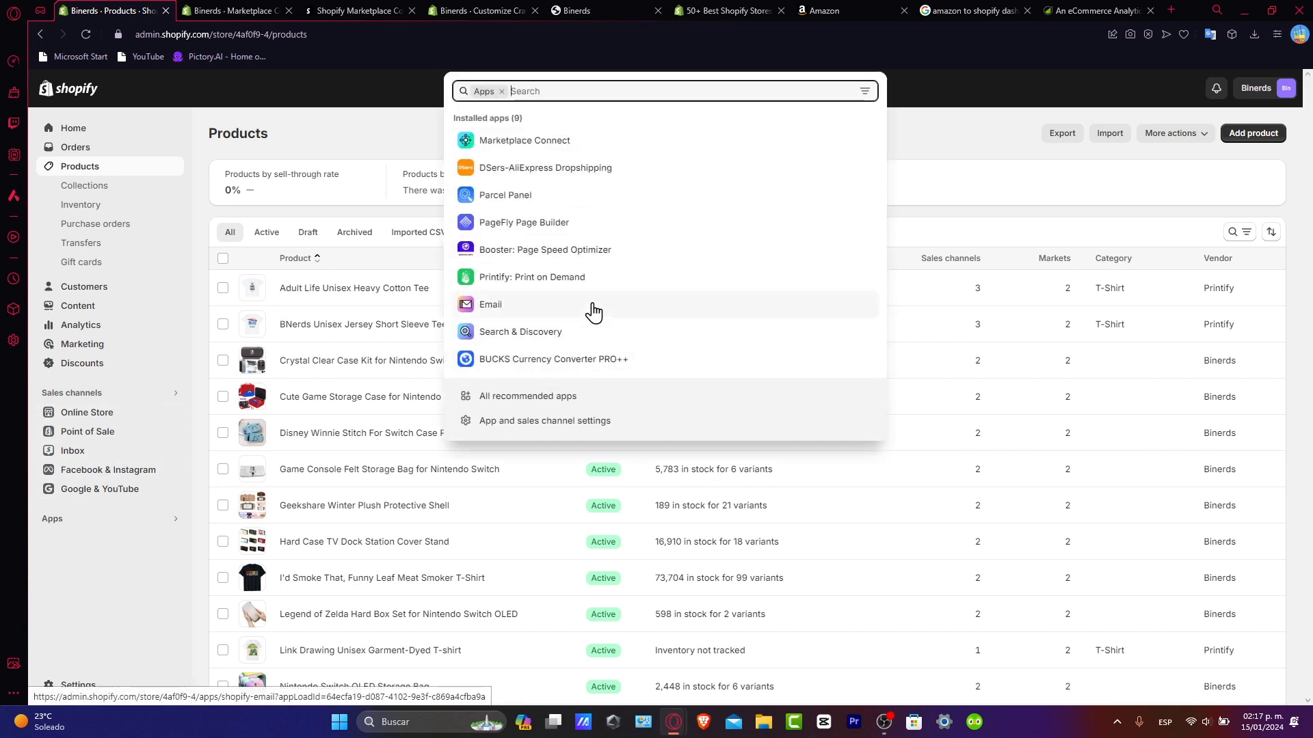
click(565, 145)
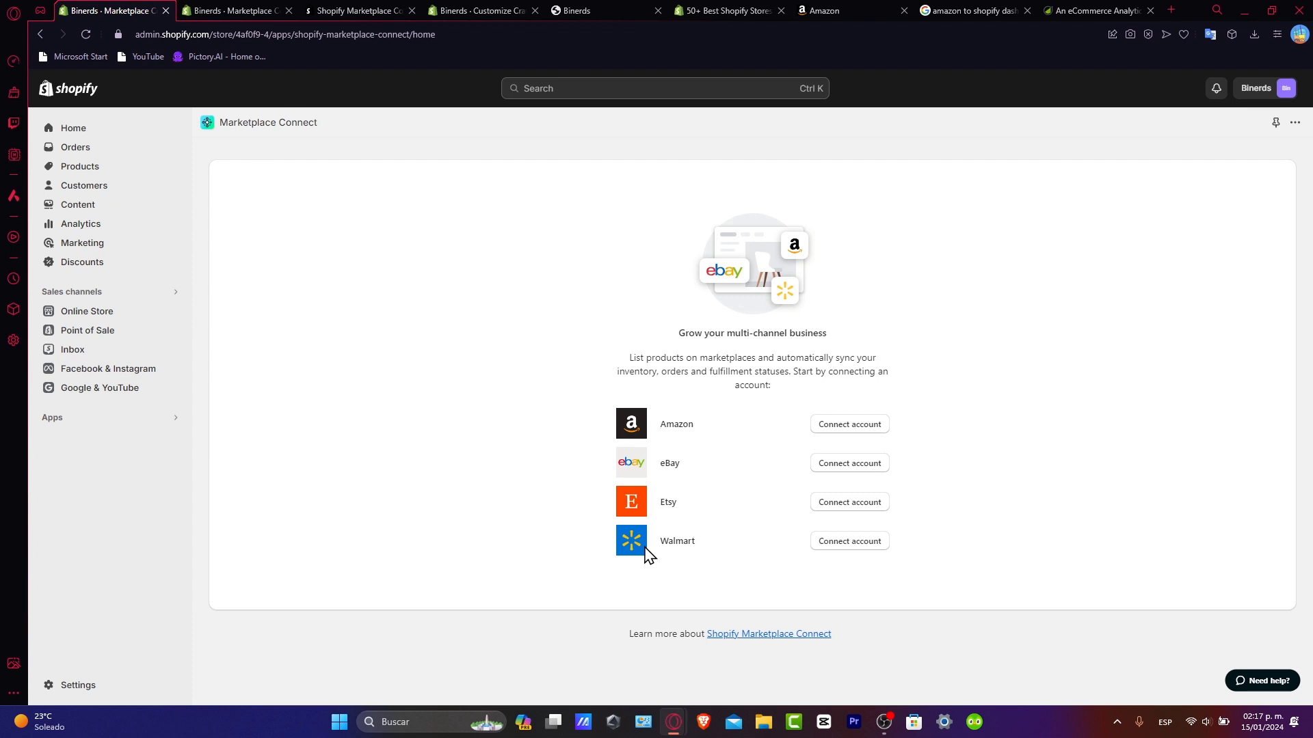
click(90, 137)
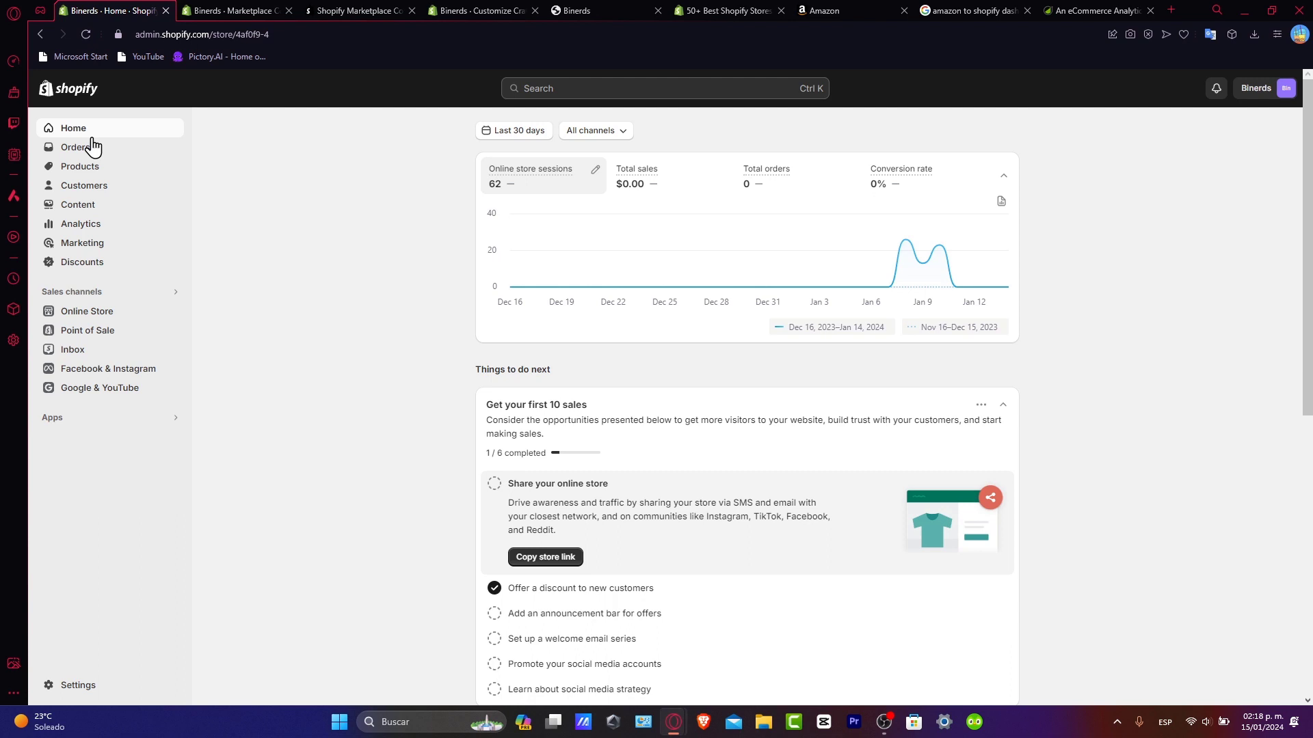
Review the Google & YouTube overview: 14 products approved for Google, plus shopping trends
click(113, 389)
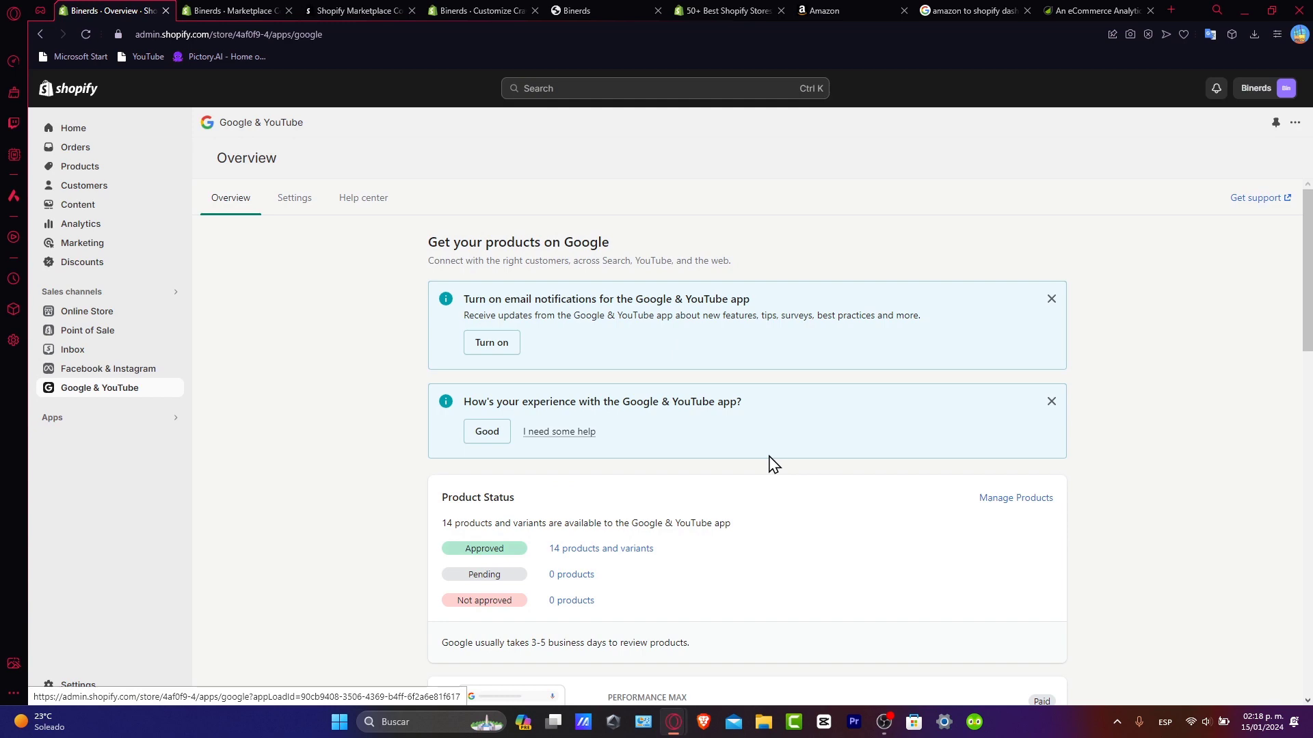
scroll(770, 464, down, 3)
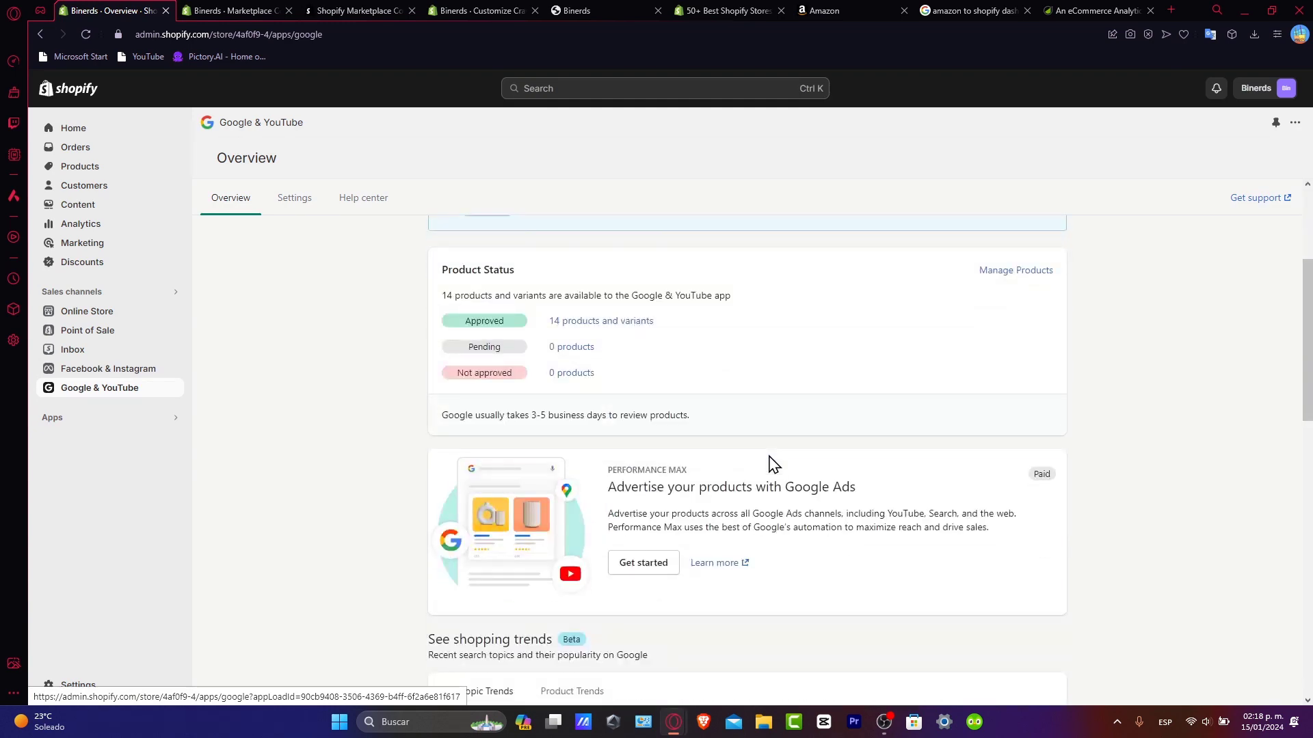
scroll(772, 464, down, 10)
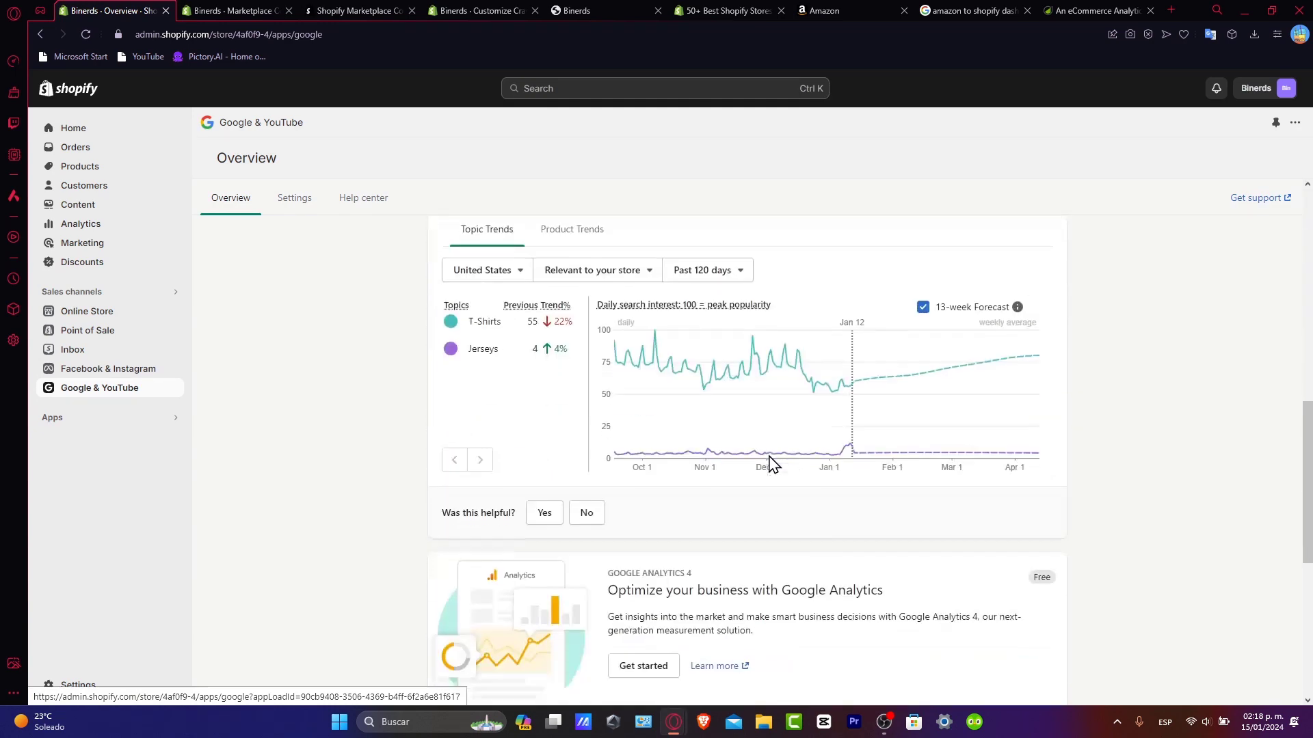
scroll(773, 464, up, 7)
scroll(772, 465, up, 6)
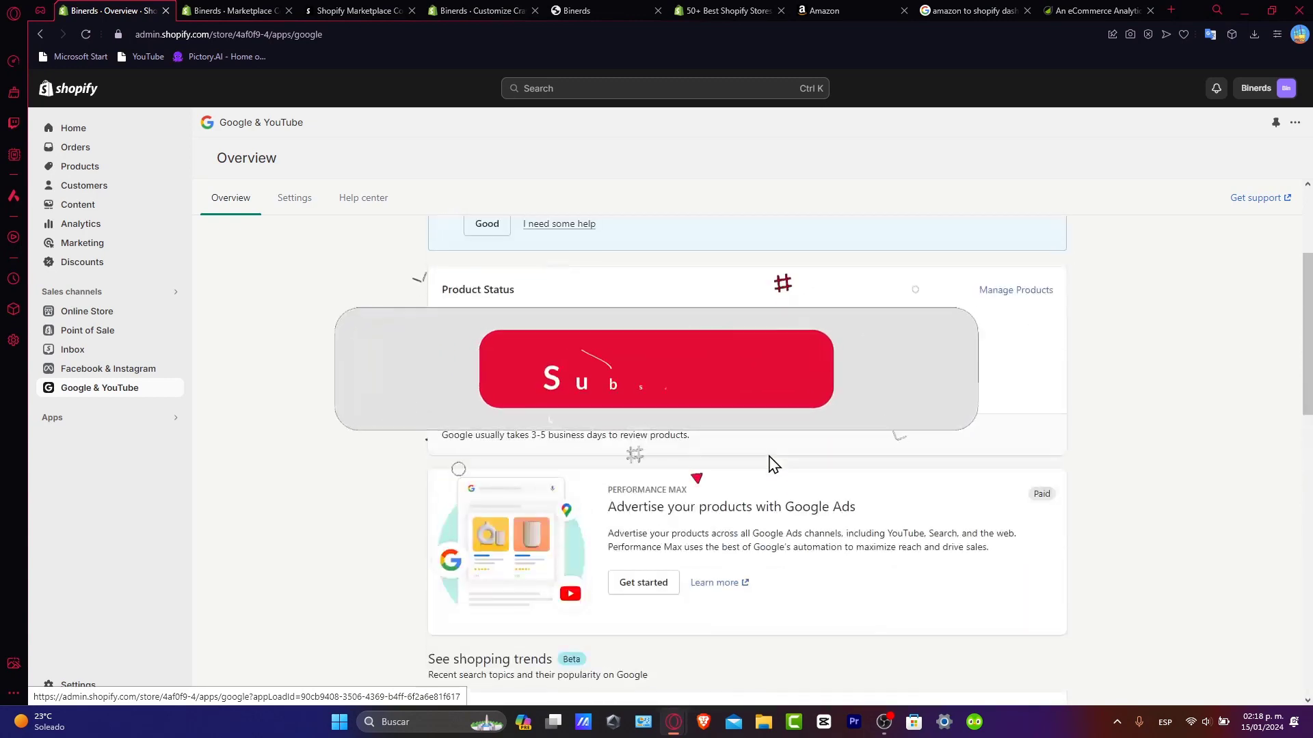